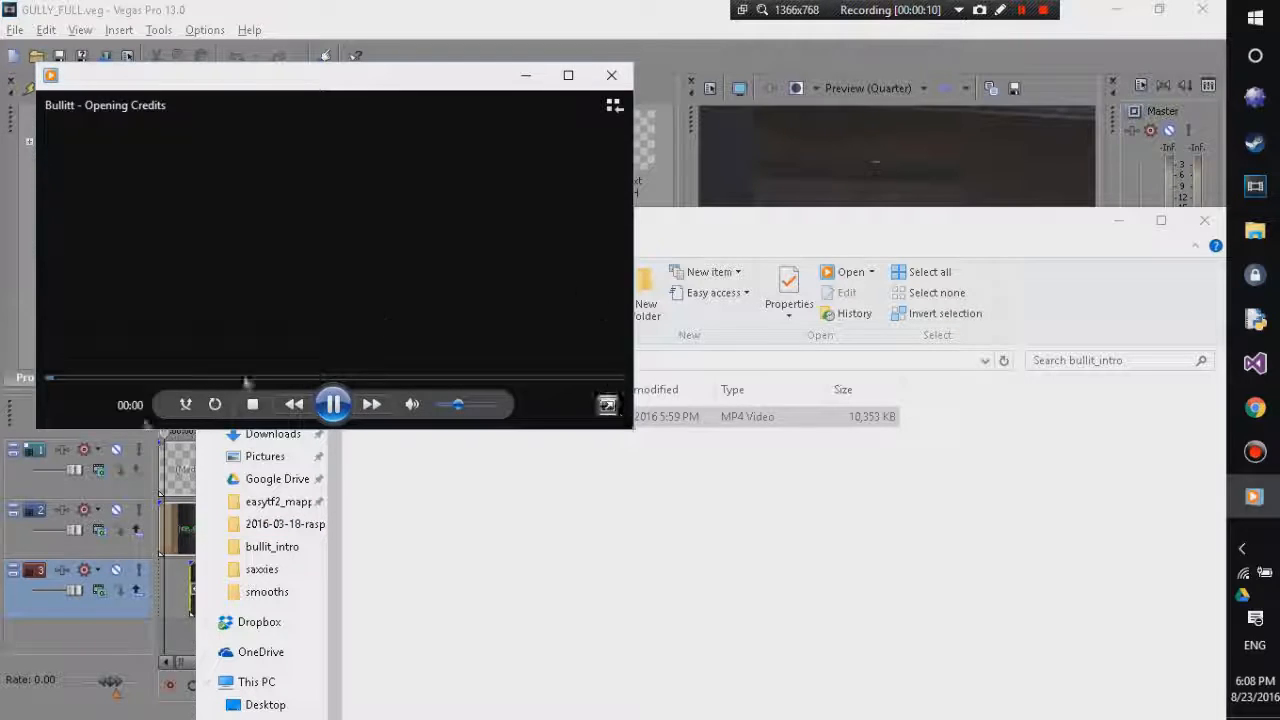
Watch the Bullitt opening credits from about 00:27, including the title shot, and close the video player
left_click(124, 379)
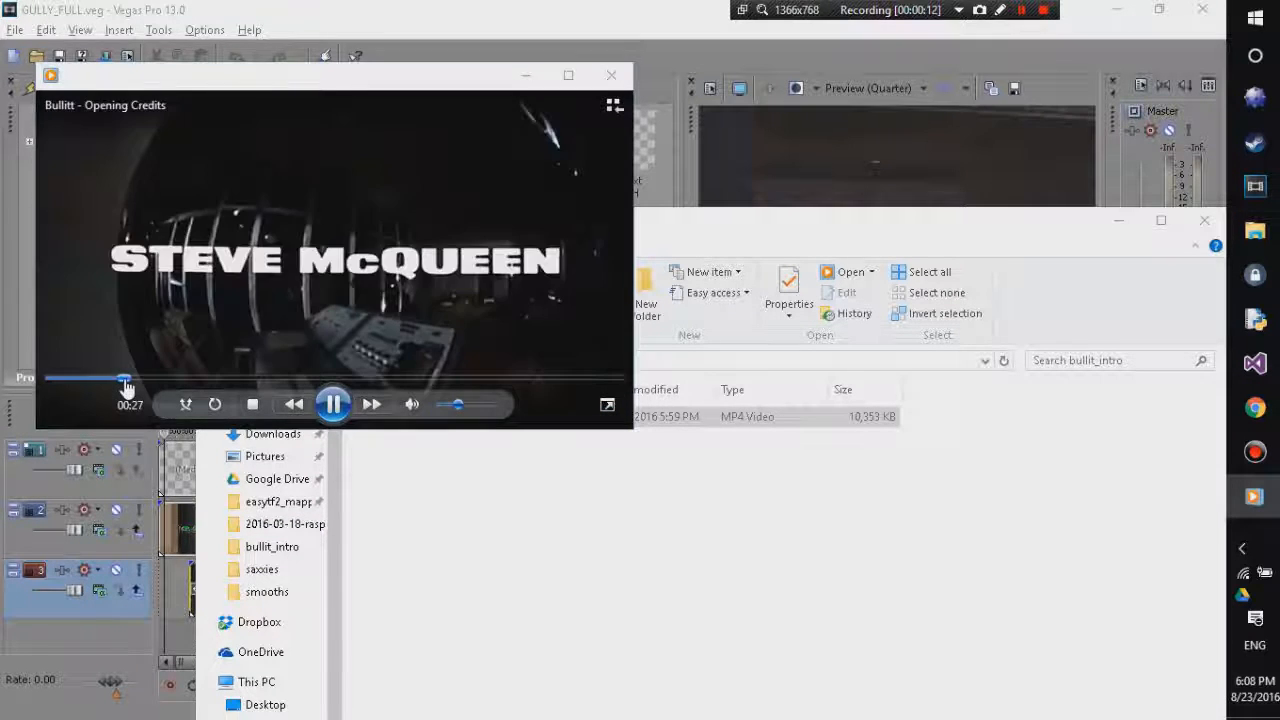
left_click(115, 379)
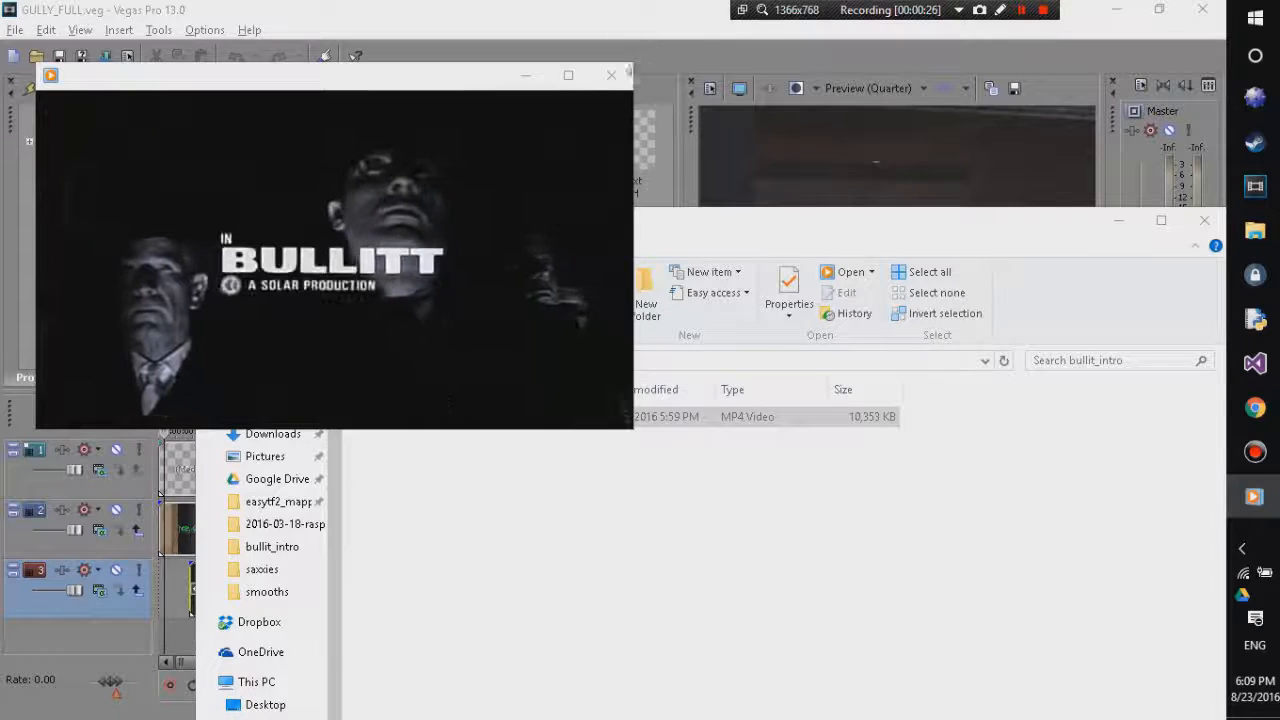
left_click(613, 77)
Play back the finished GULLY_FULL.veg project in Vegas Pro to review its title transition
left_click(727, 173)
key("space")
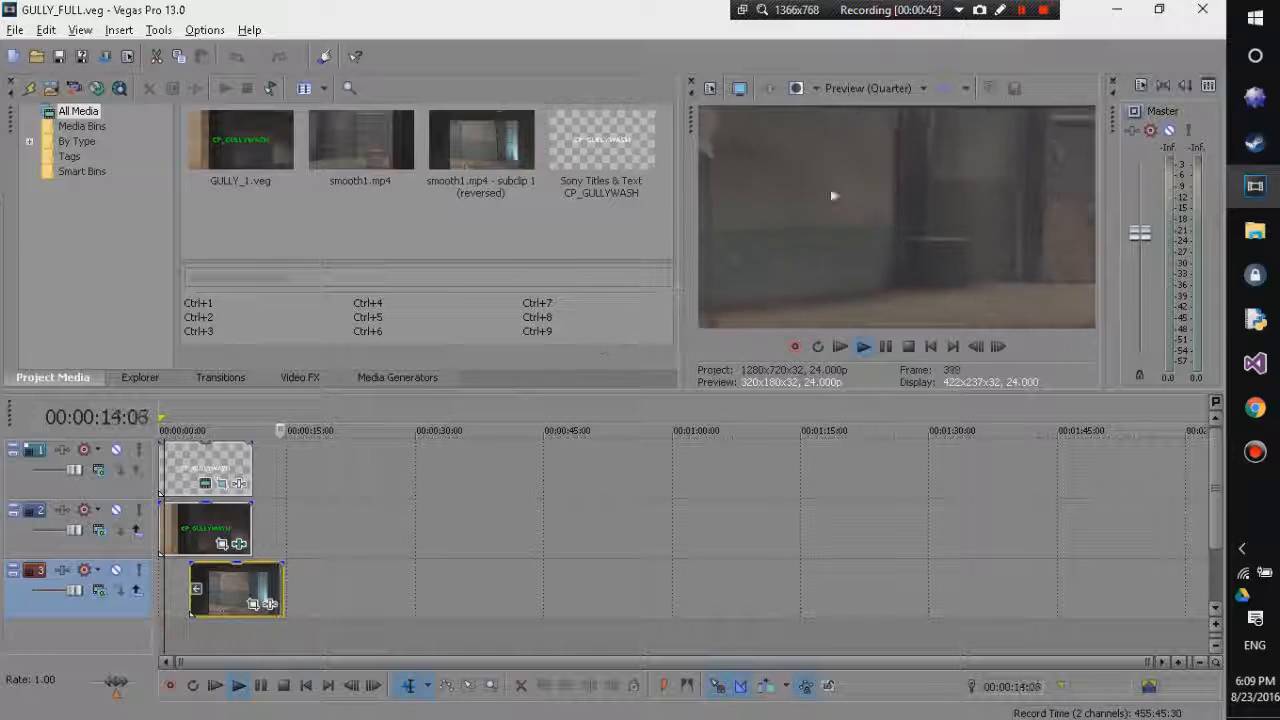
key("space")
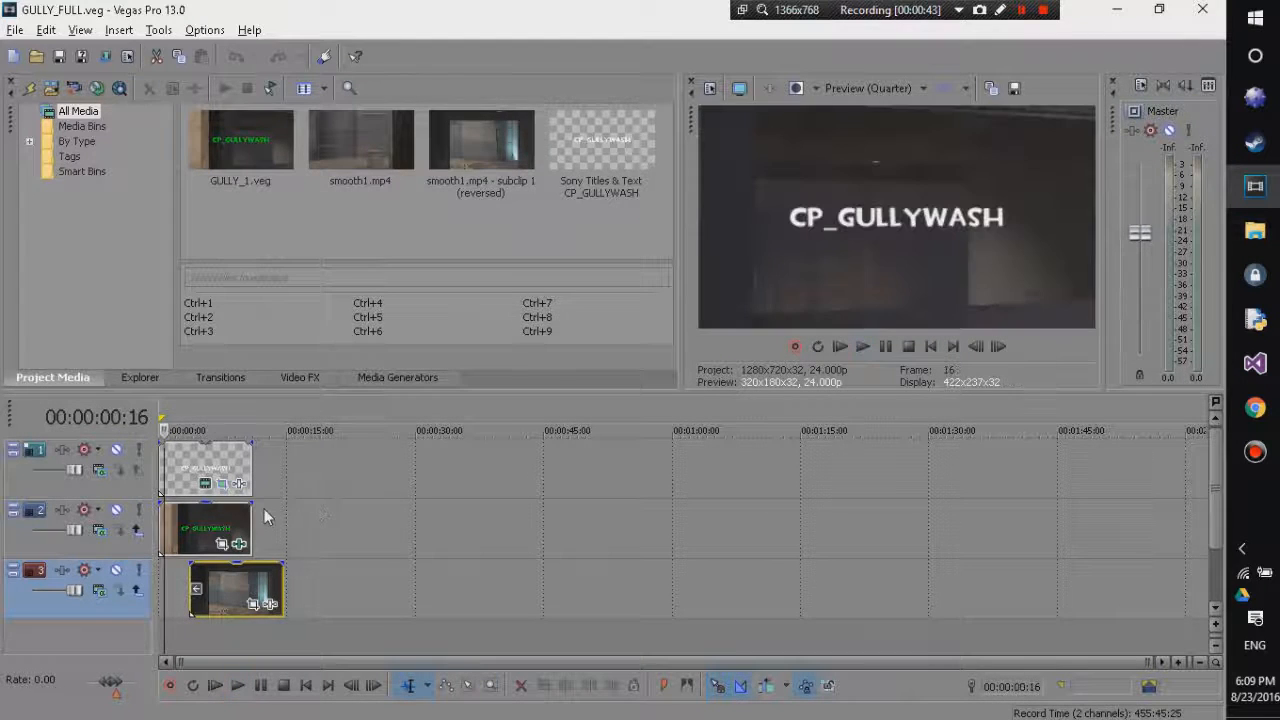
Create a new project and add smooth1.mp4 from the tutorial_transition folder at the timeline start, matching the project video settings to it
left_click(14, 57)
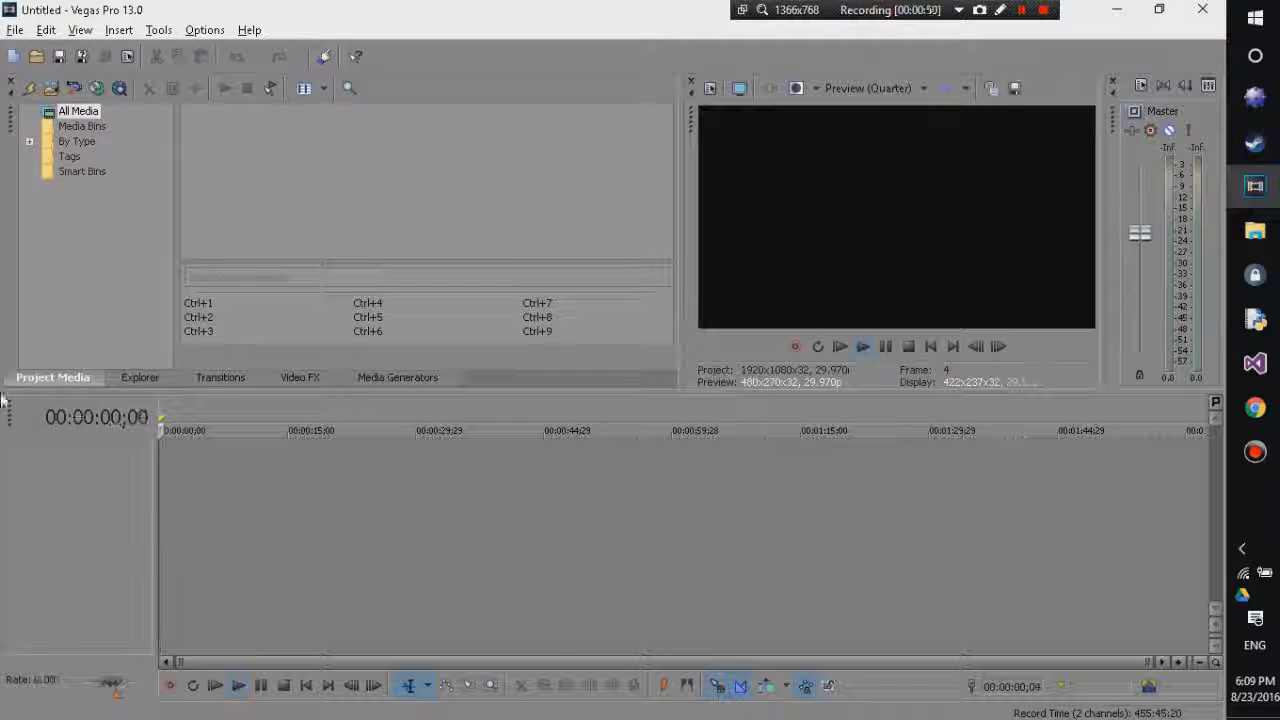
key("alt+Tab")
key("alt+Tab")
left_click_drag(486, 40, 831, 198)
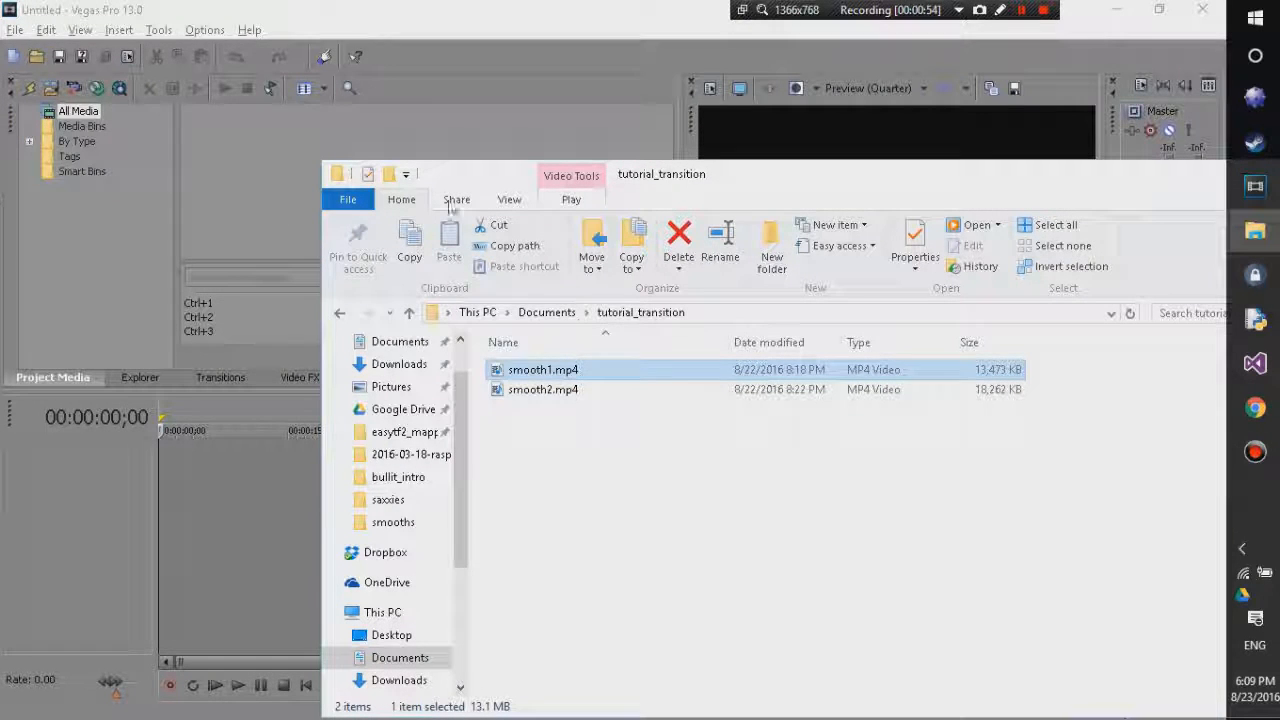
left_click(576, 390, "shift")
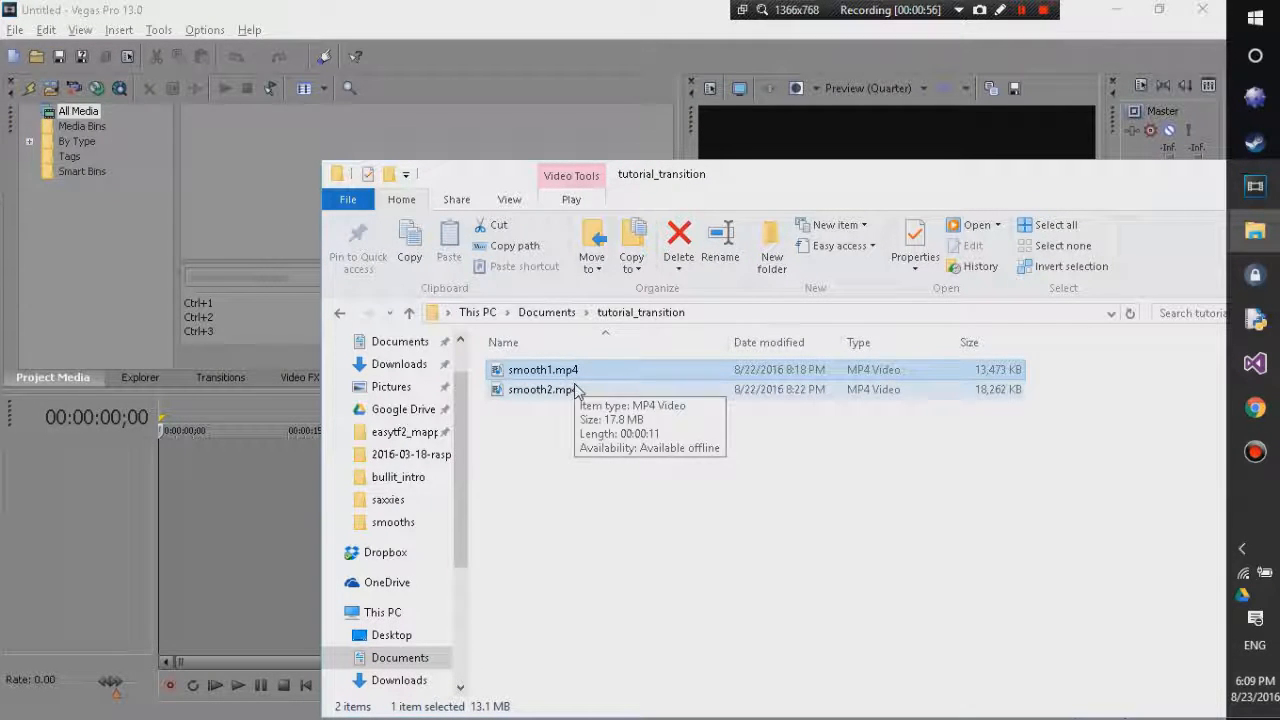
left_click_drag(568, 390, 160, 465)
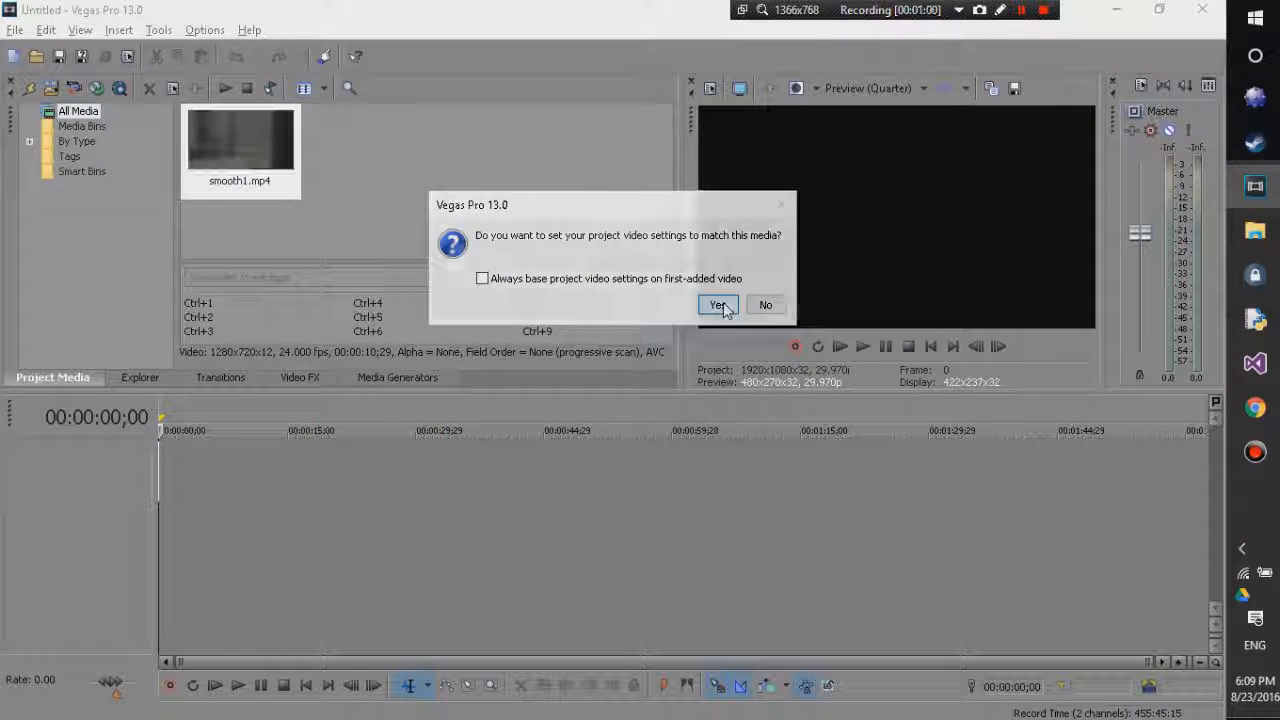
left_click(718, 304)
Play the smooth1.mp4 clip from the start of the timeline to check its camera movement
key("space")
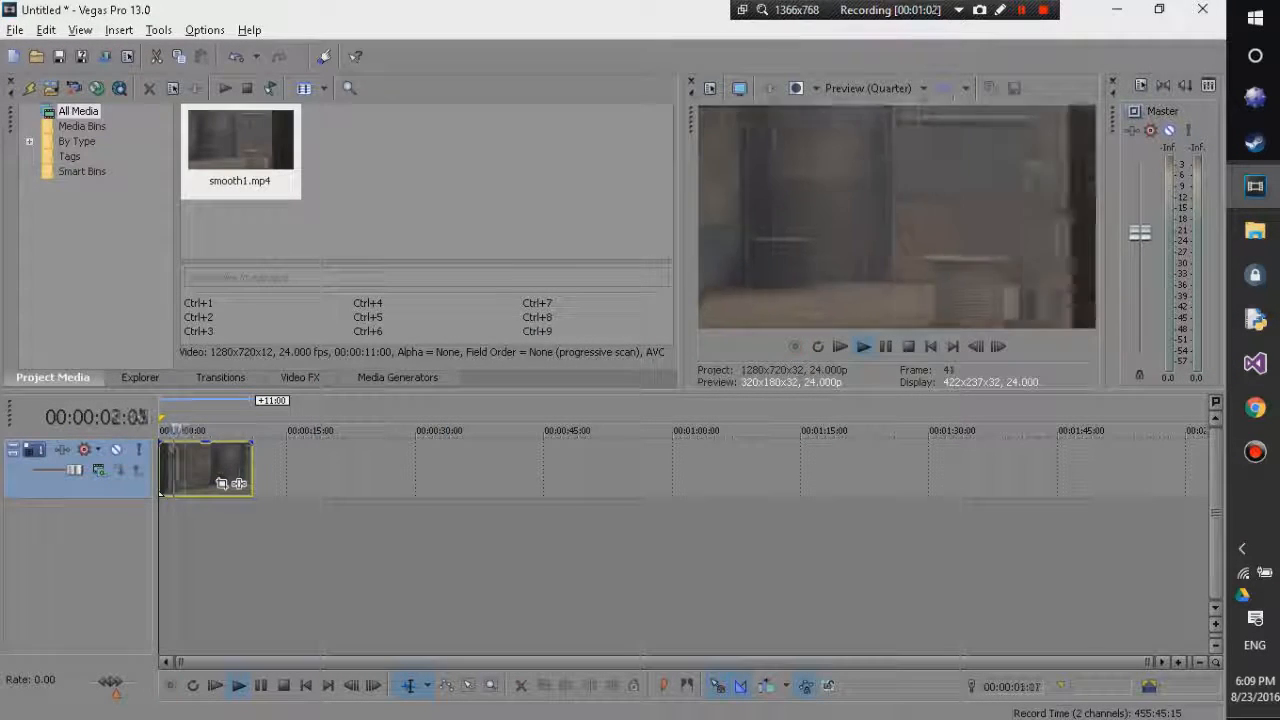
key("space")
key("space")
key("space")
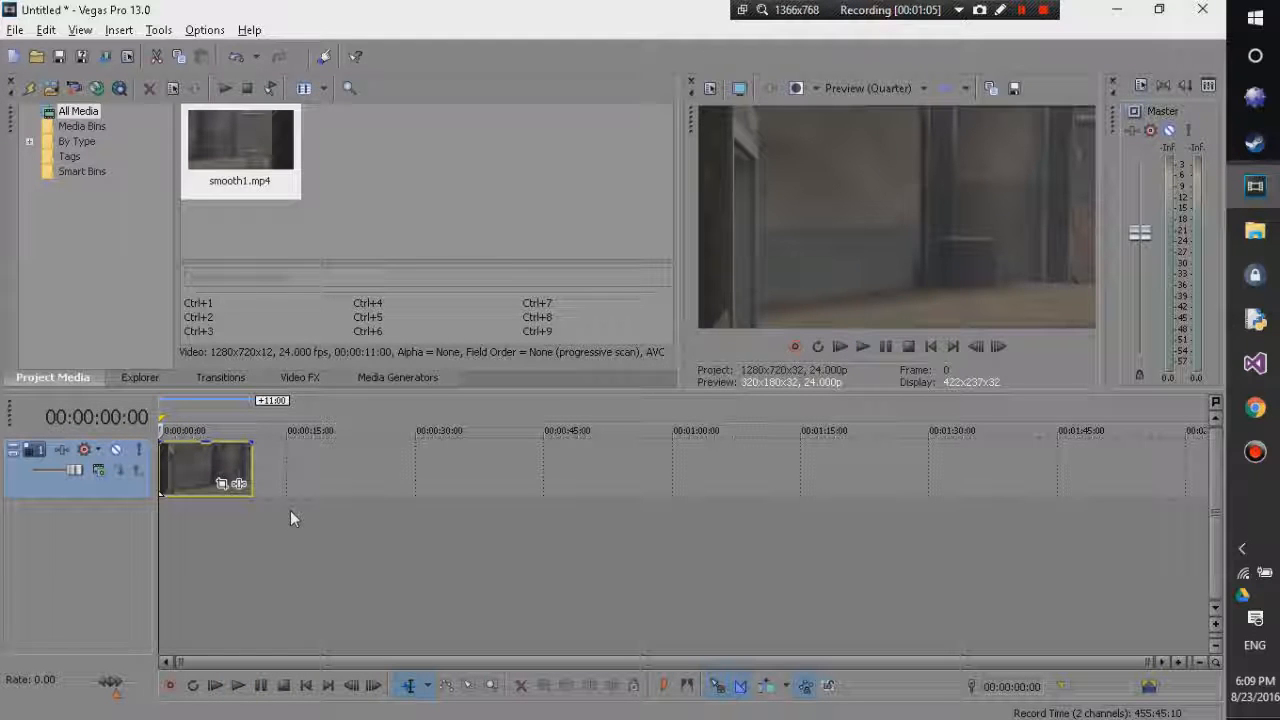
Reverse the smooth1.mp4 clip on the timeline and play its beginning
right_click(197, 466)
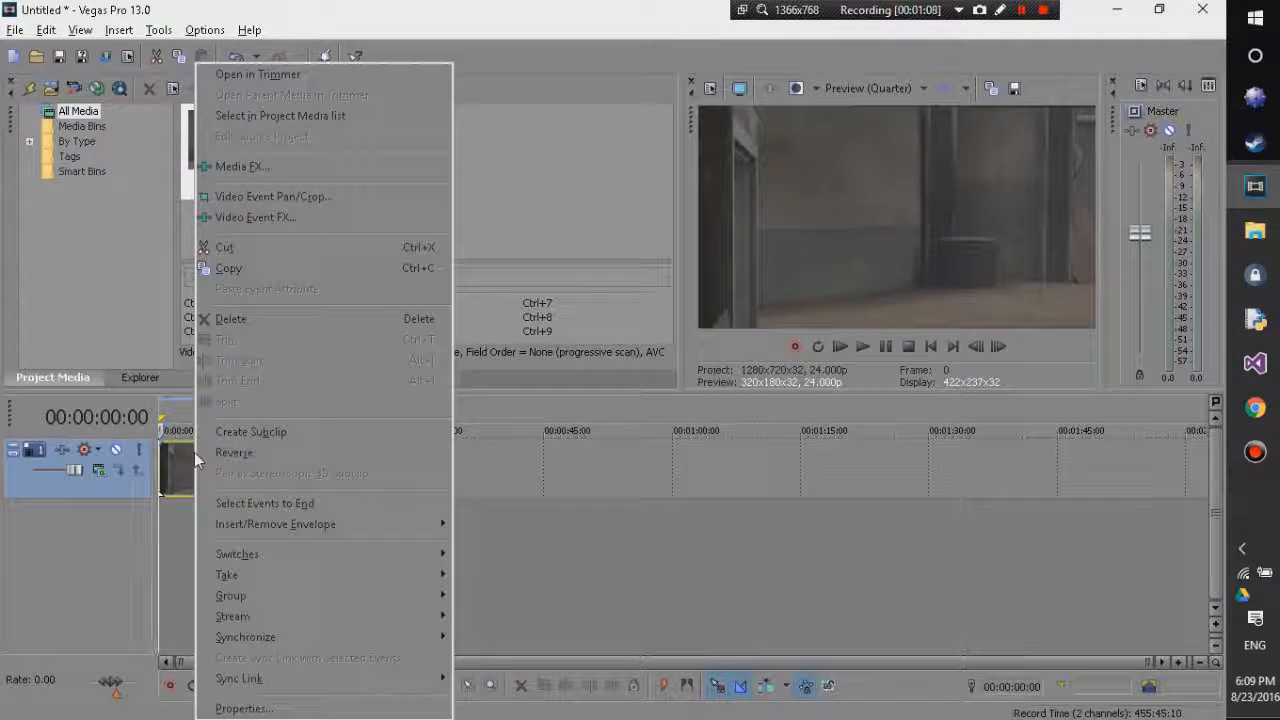
left_click(275, 470)
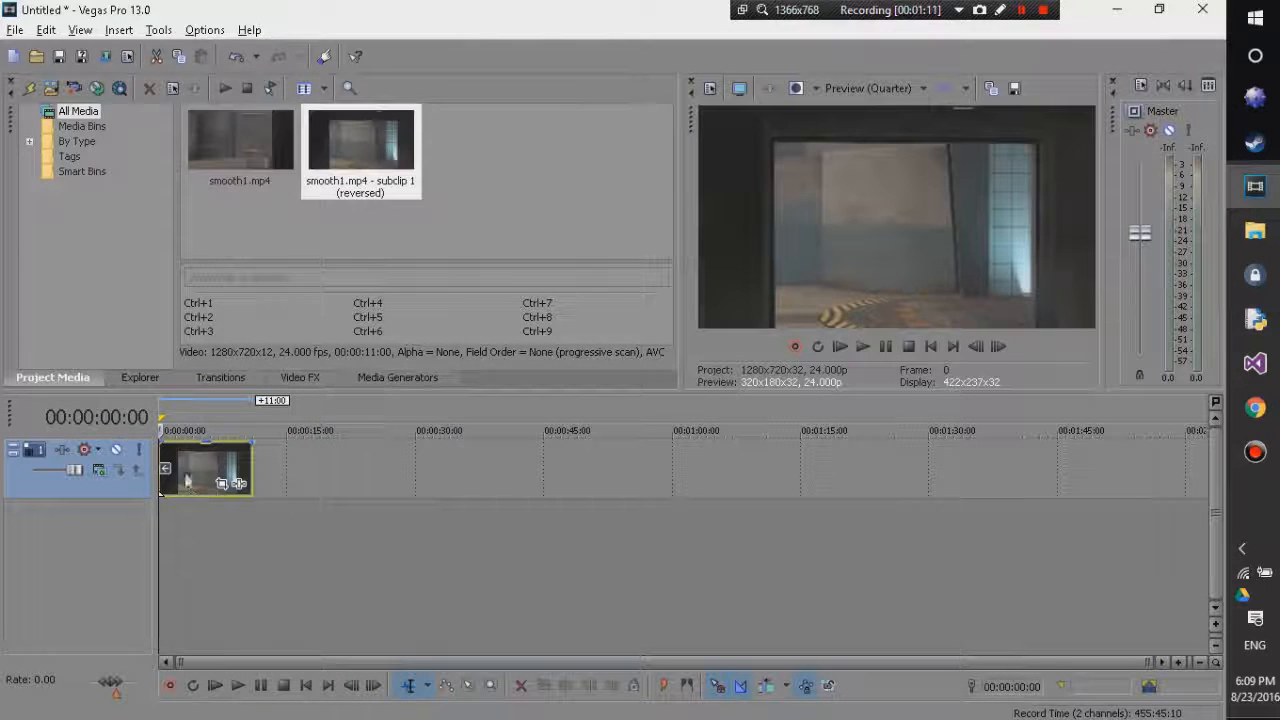
key("space")
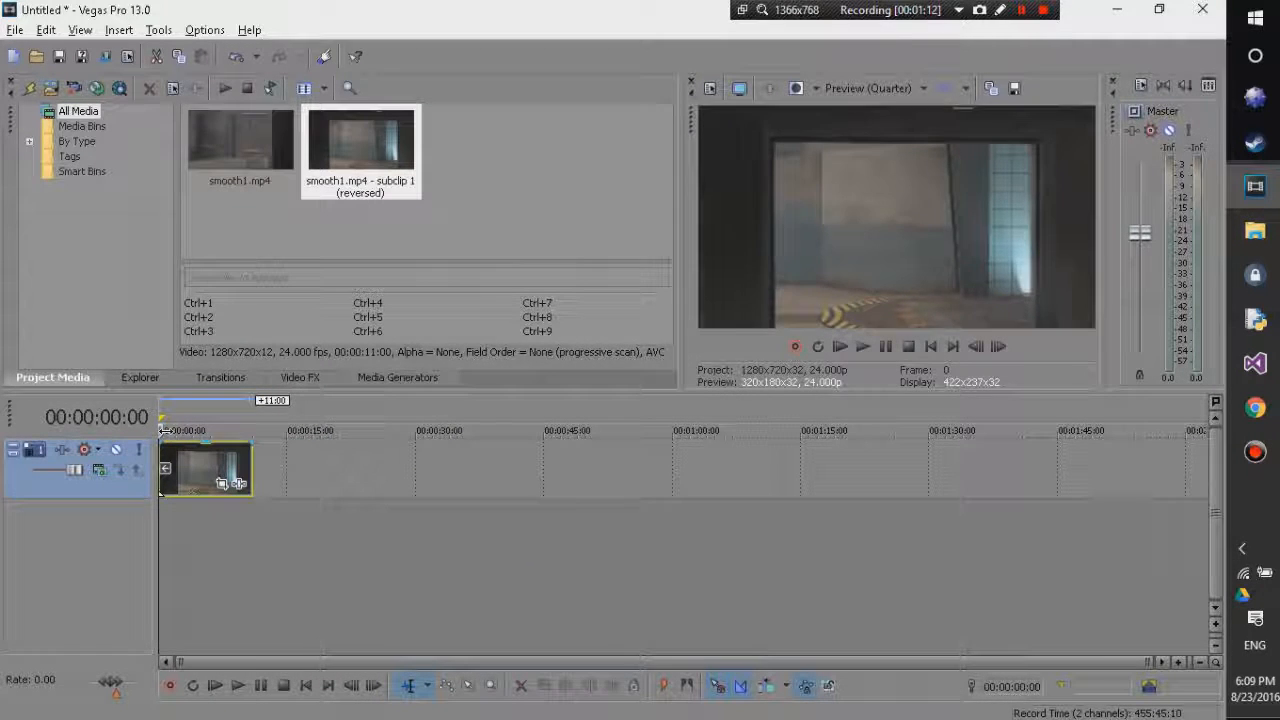
key("space")
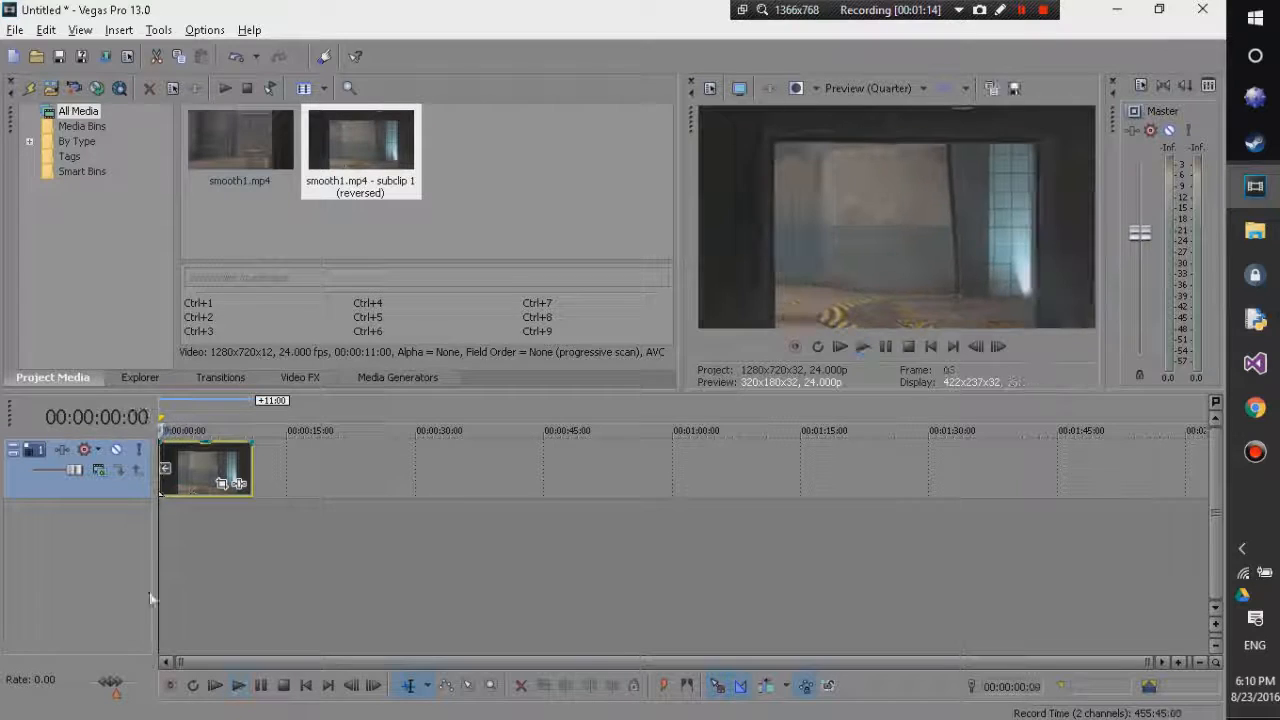
Insert a new video track above the reversed clip and add a Sony Titles & Text event to it
right_click(38, 560)
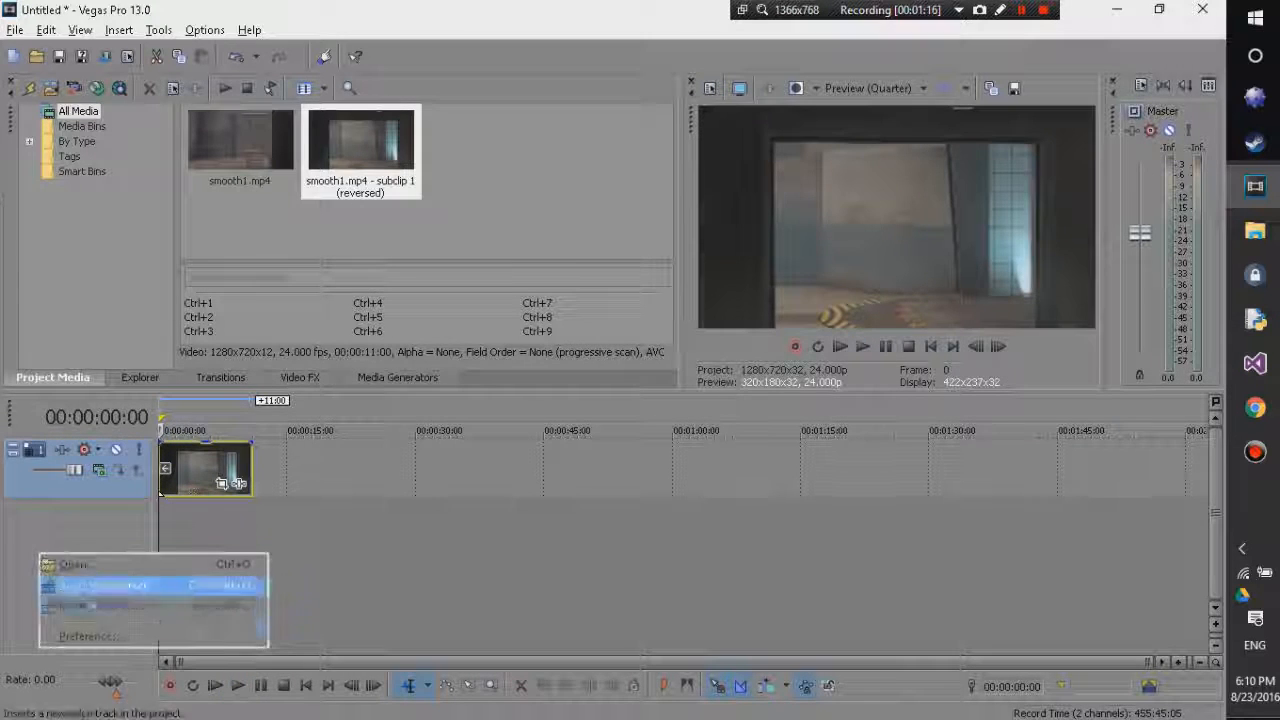
left_click(123, 600)
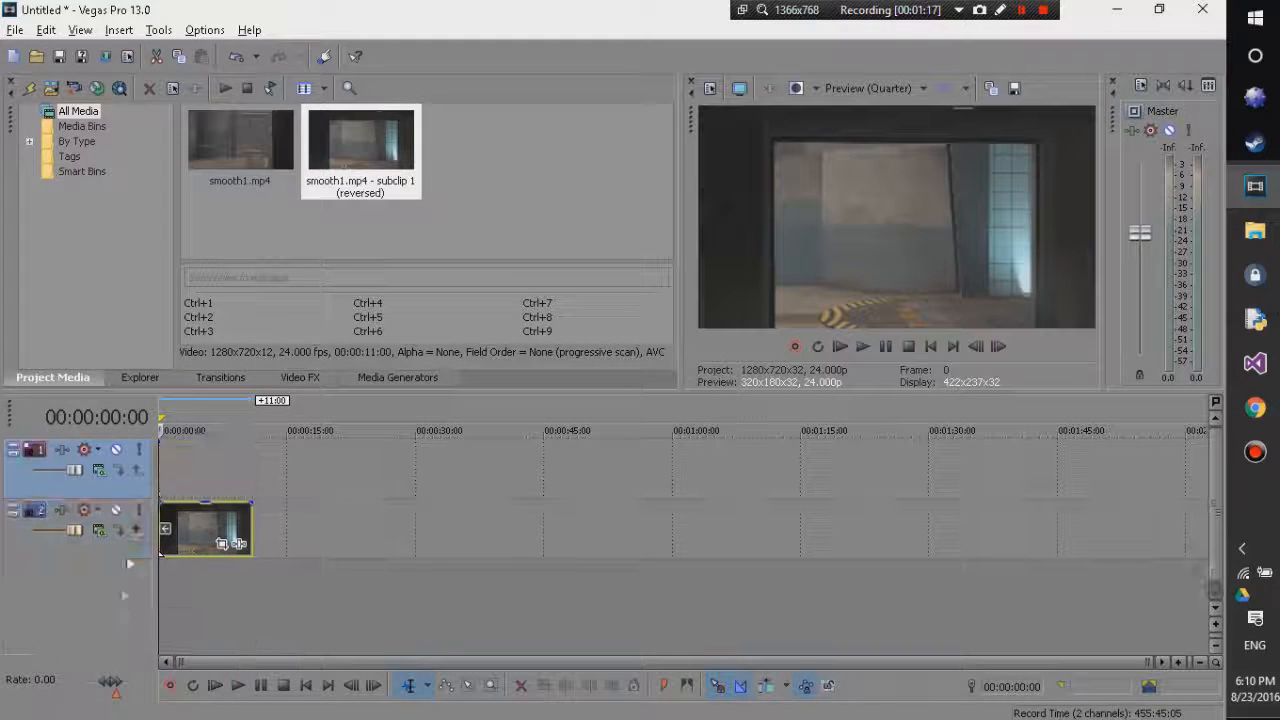
left_click(119, 30)
left_click(160, 250)
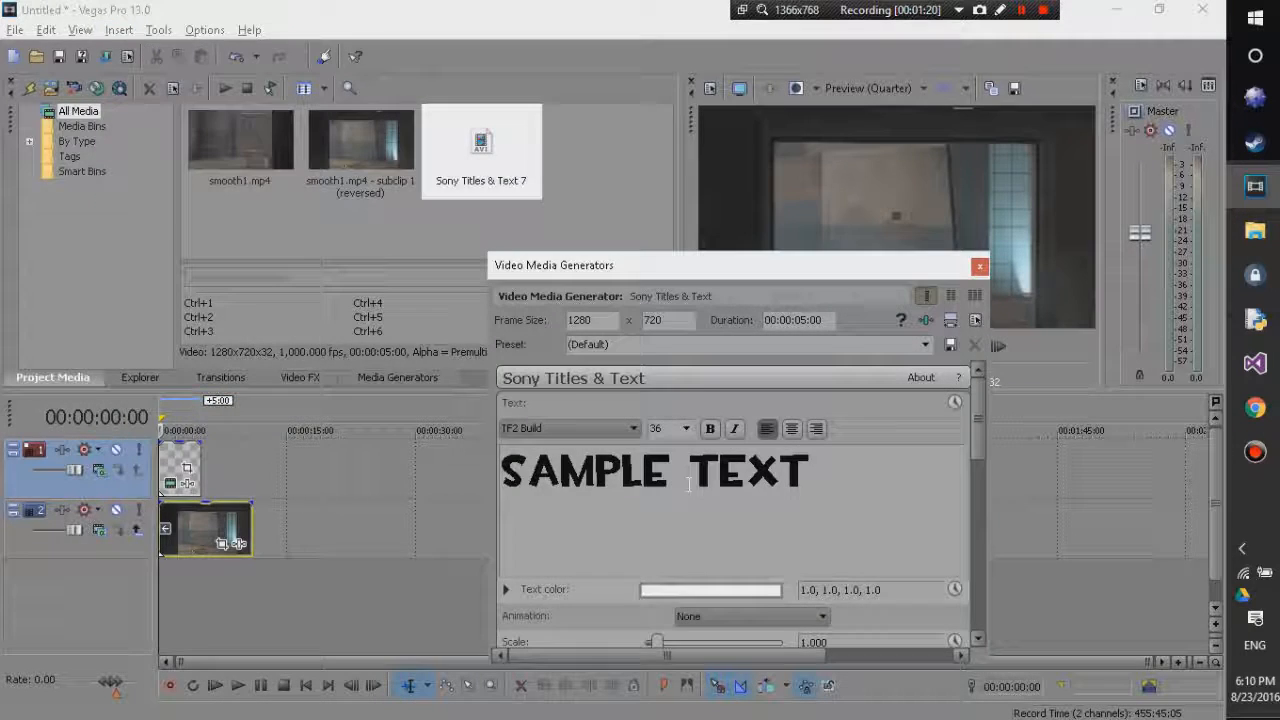
Extend the text event so it ends together with the reversed clip on the track below
left_click_drag(244, 468, 252, 468)
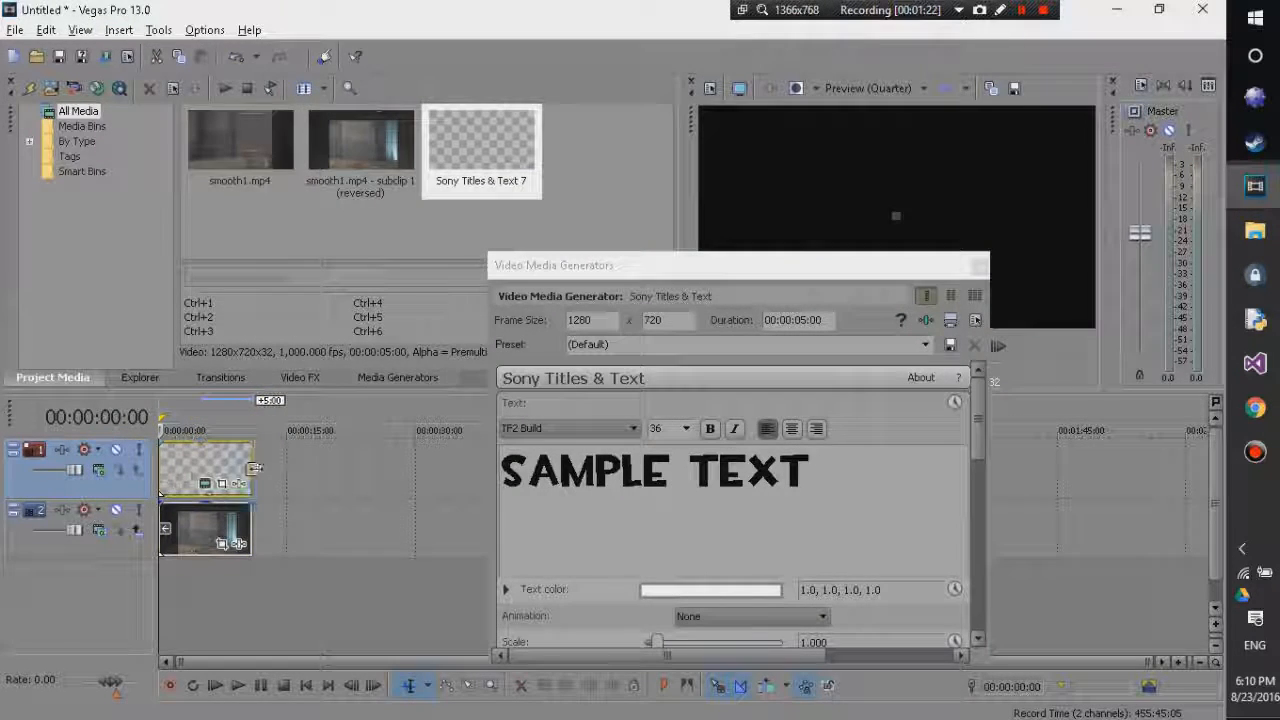
scroll(251, 490, "up", 3)
scroll(252, 491, "down", 3)
Replace the sample title text with TUTORIAL, using the TF2 Build font
left_click_drag(760, 268, 454, 213)
left_click_drag(523, 420, 205, 414)
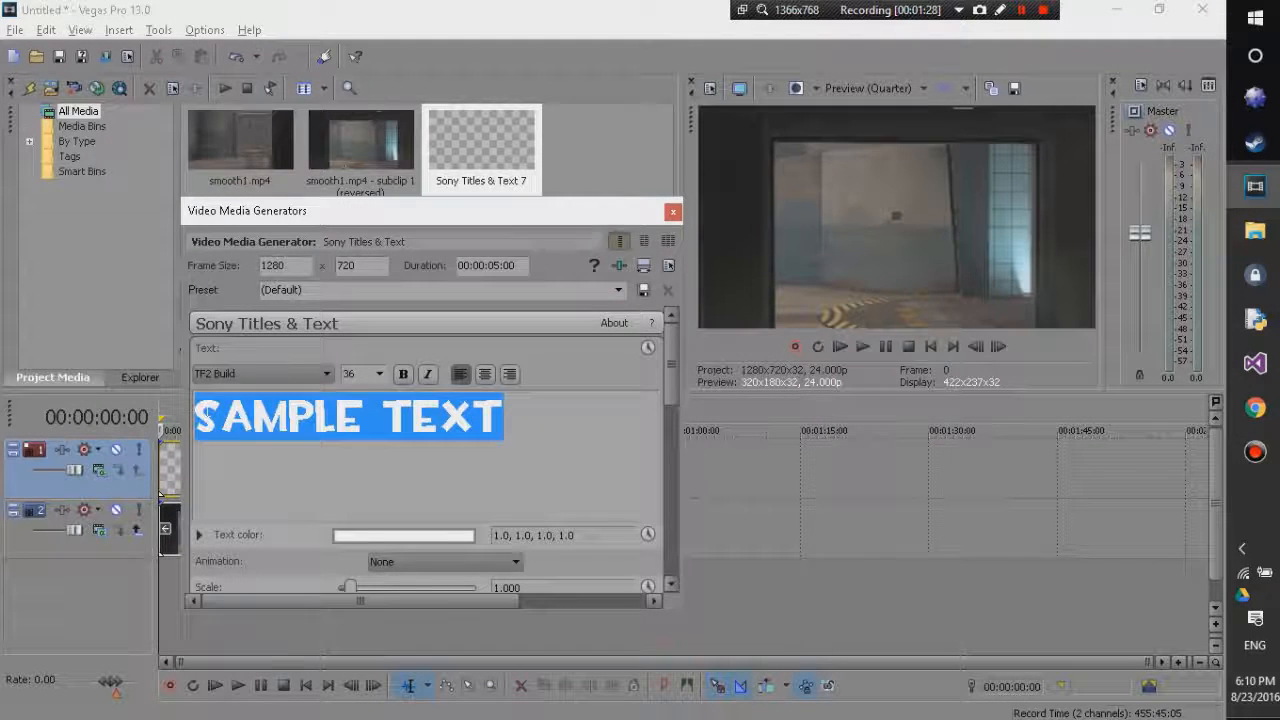
key("Delete")
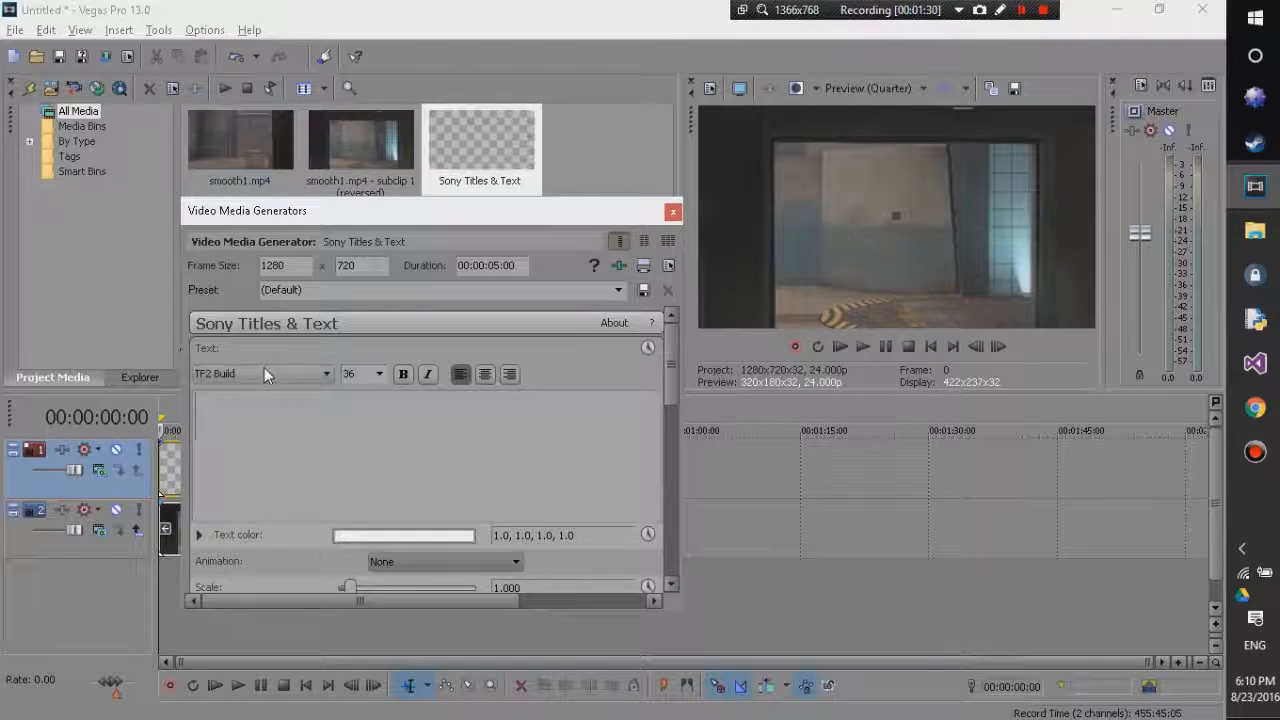
left_click_drag(354, 217, 410, 233)
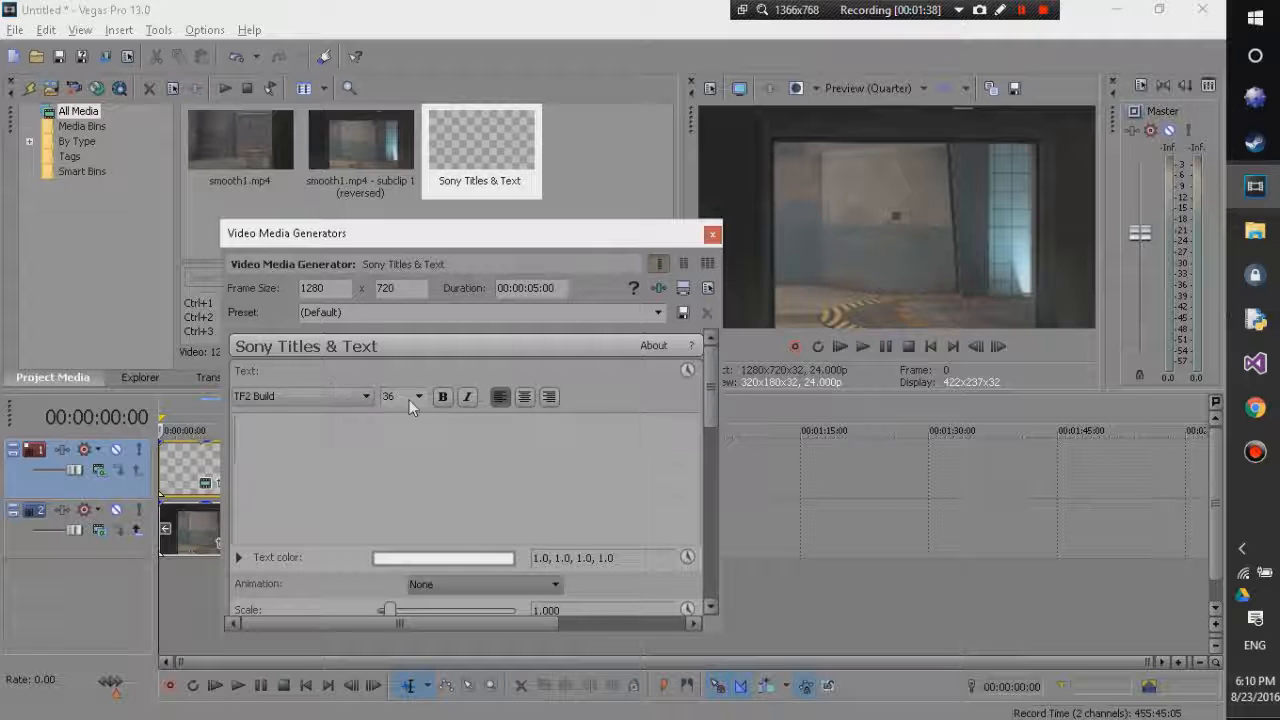
left_click(318, 397)
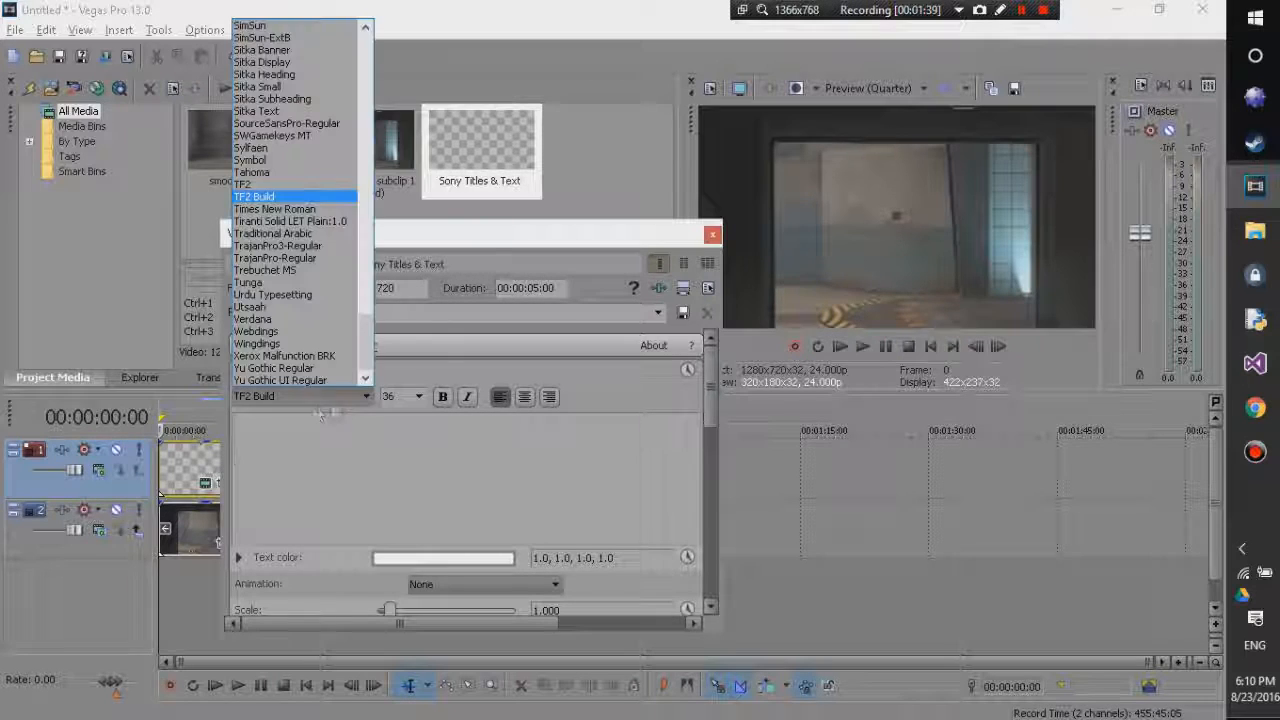
left_click(255, 184)
left_click(269, 390)
left_click(286, 207)
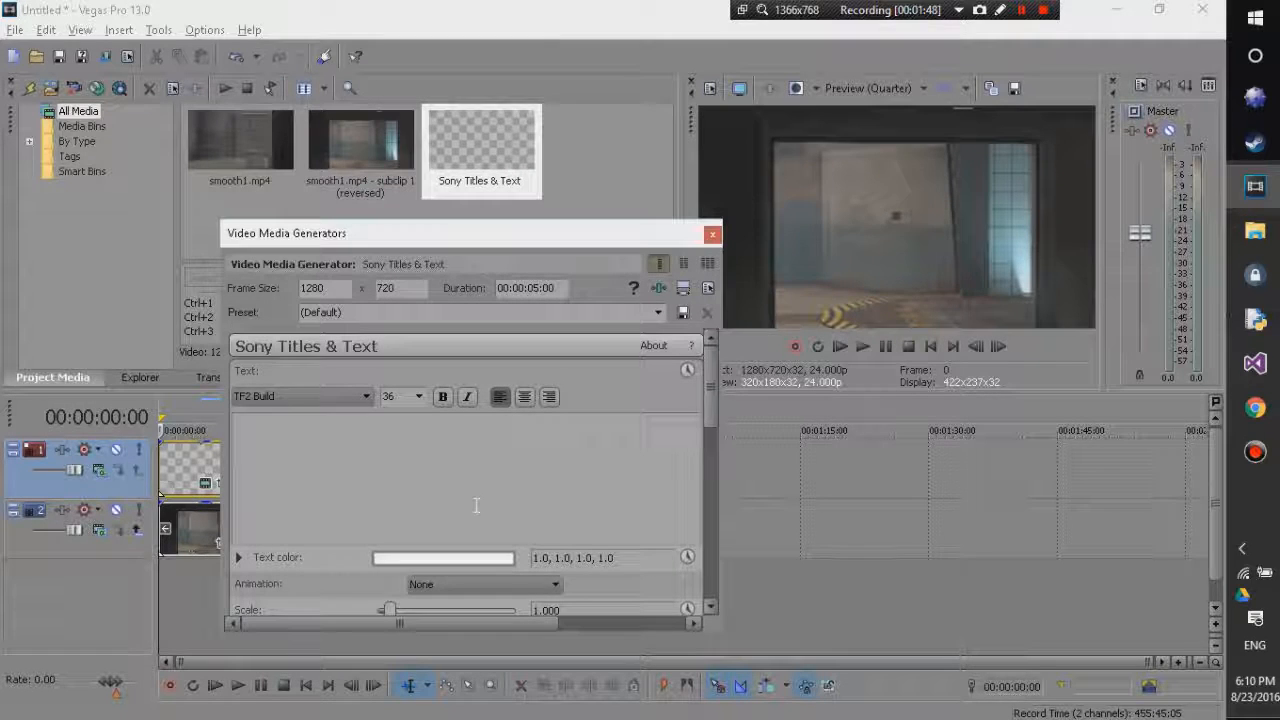
type("TUTORIA:")
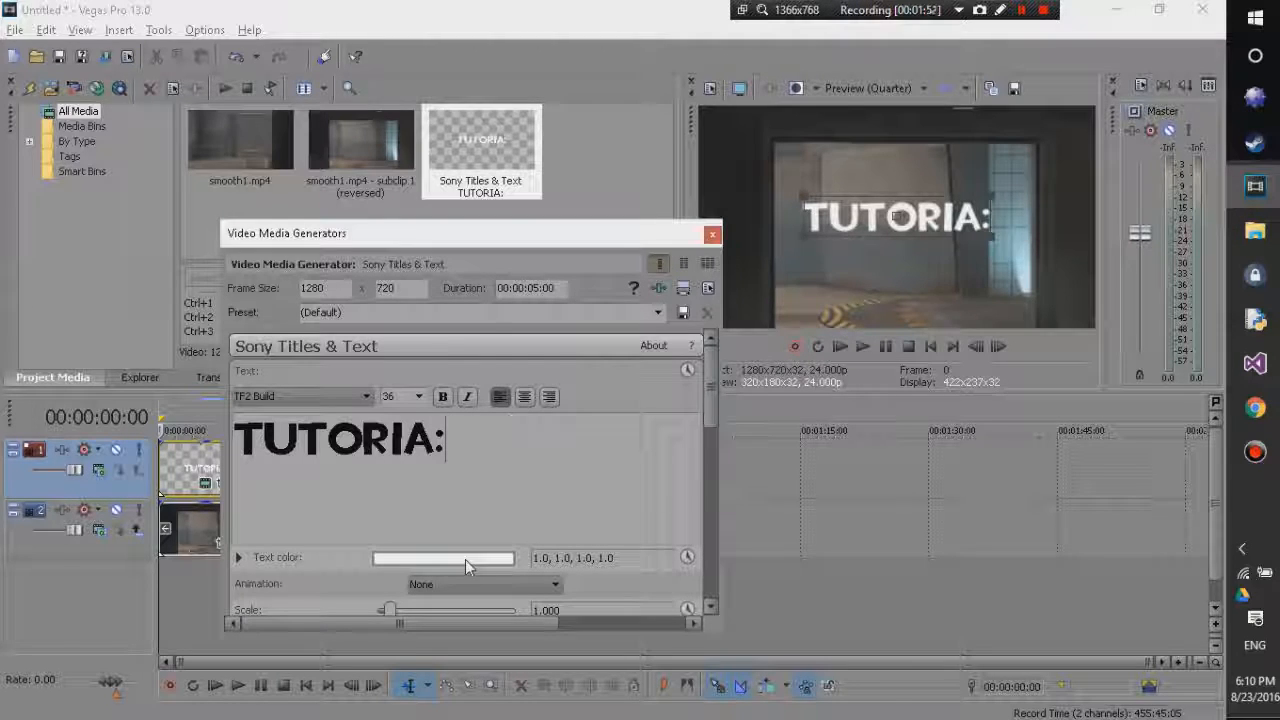
key("BackSpace")
type("L")
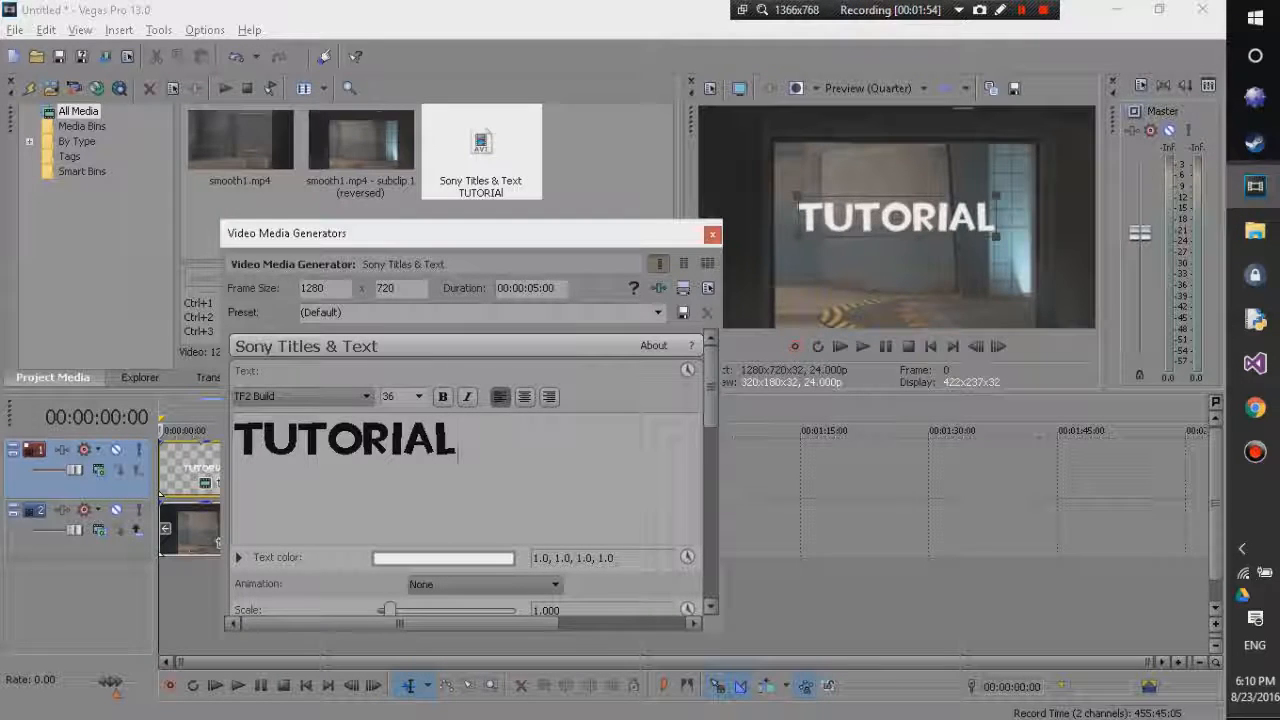
Set the title's text color to pure green (0.0, 1.0, 0.0, 1.0) and close the title settings
left_click(451, 560)
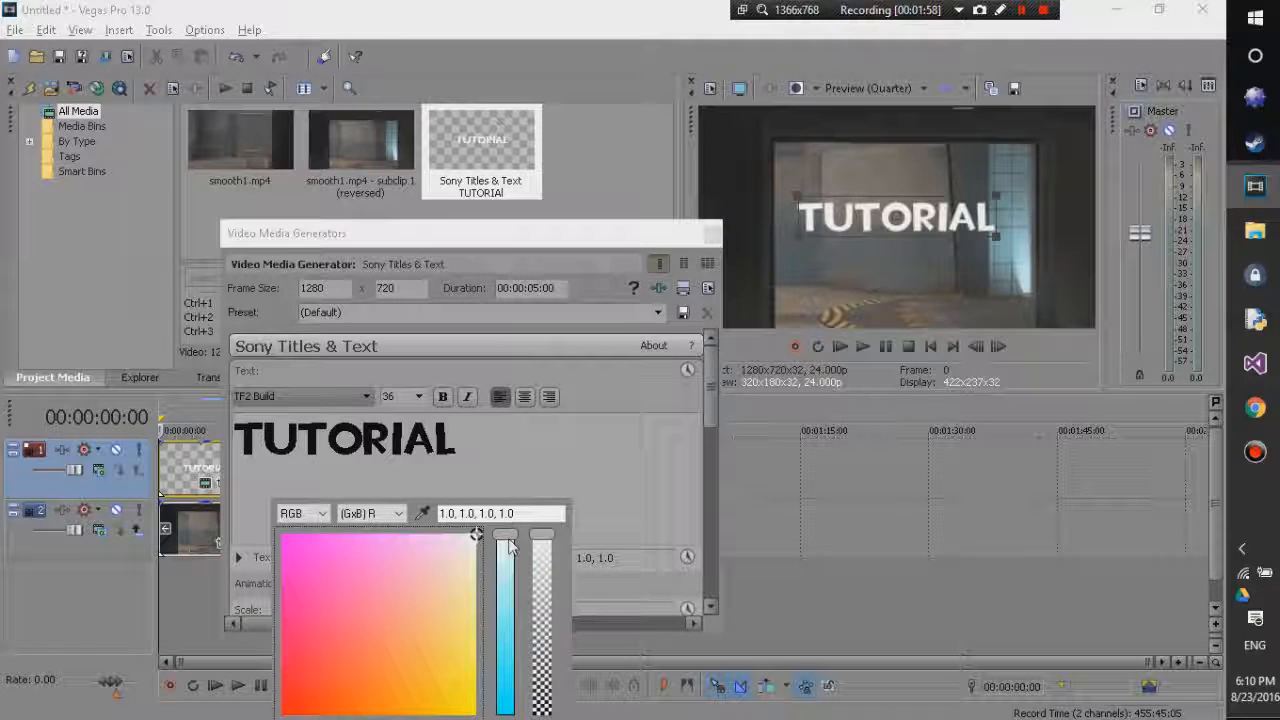
left_click_drag(508, 543, 505, 713)
left_click_drag(475, 538, 476, 713)
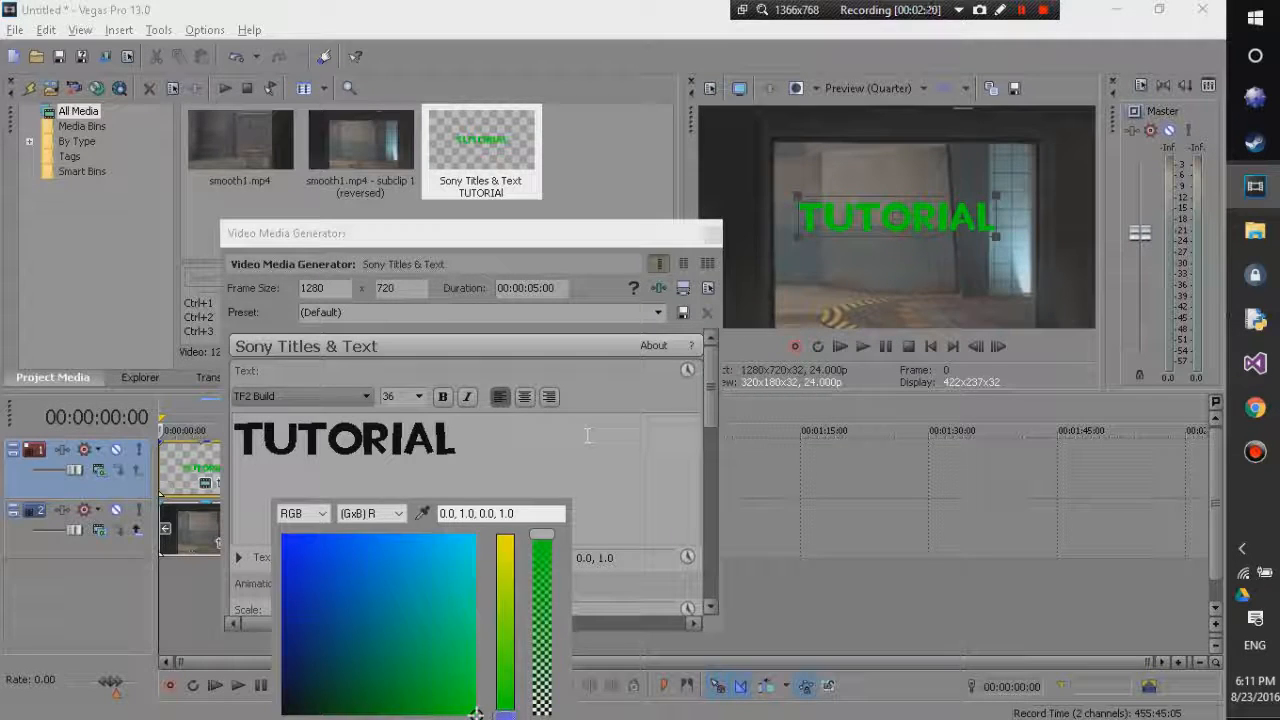
left_click(587, 435)
left_click(712, 233)
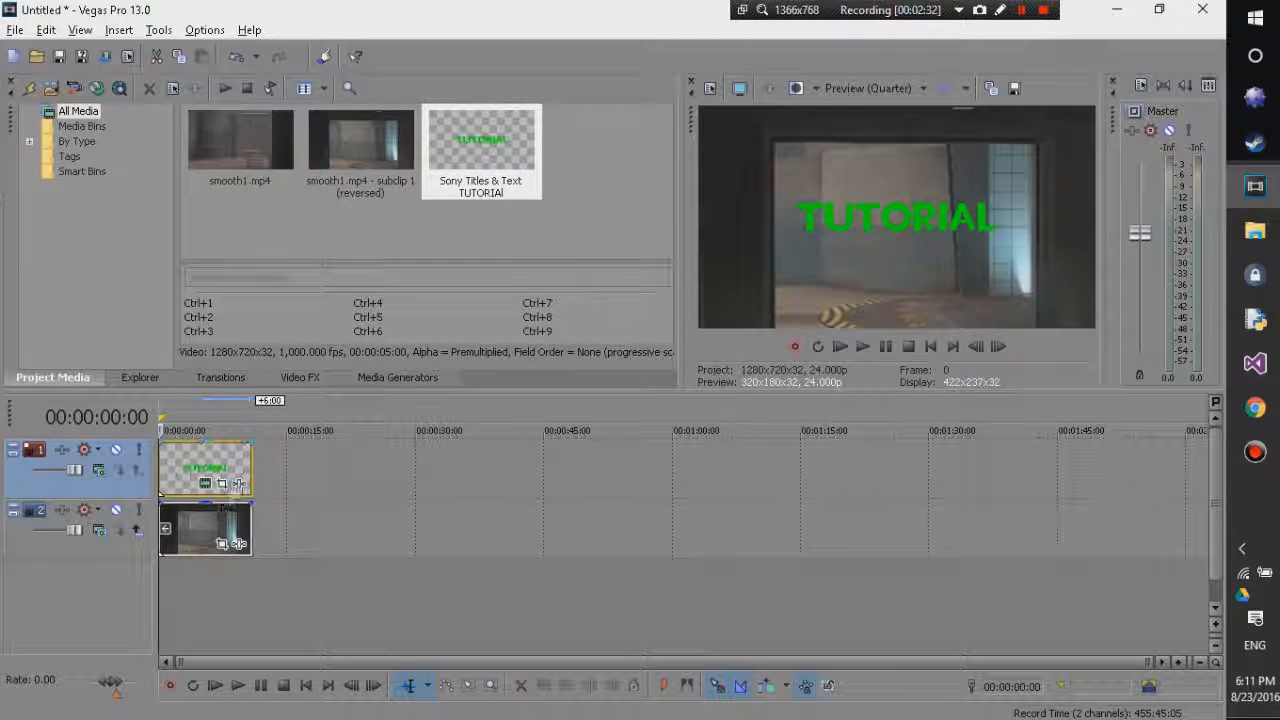
Open Event Pan/Crop for the TUTORIAL title and add a position keyframe at about 00:00:05:05
left_click(222, 485)
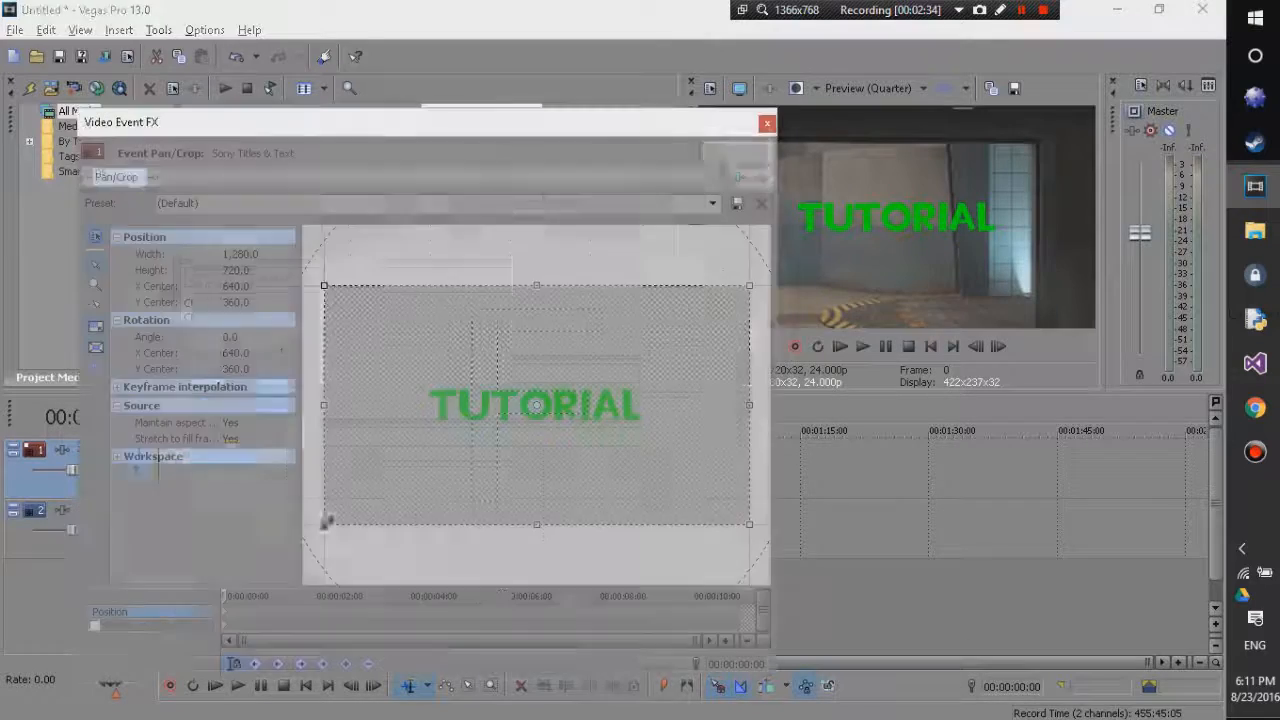
left_click(413, 614)
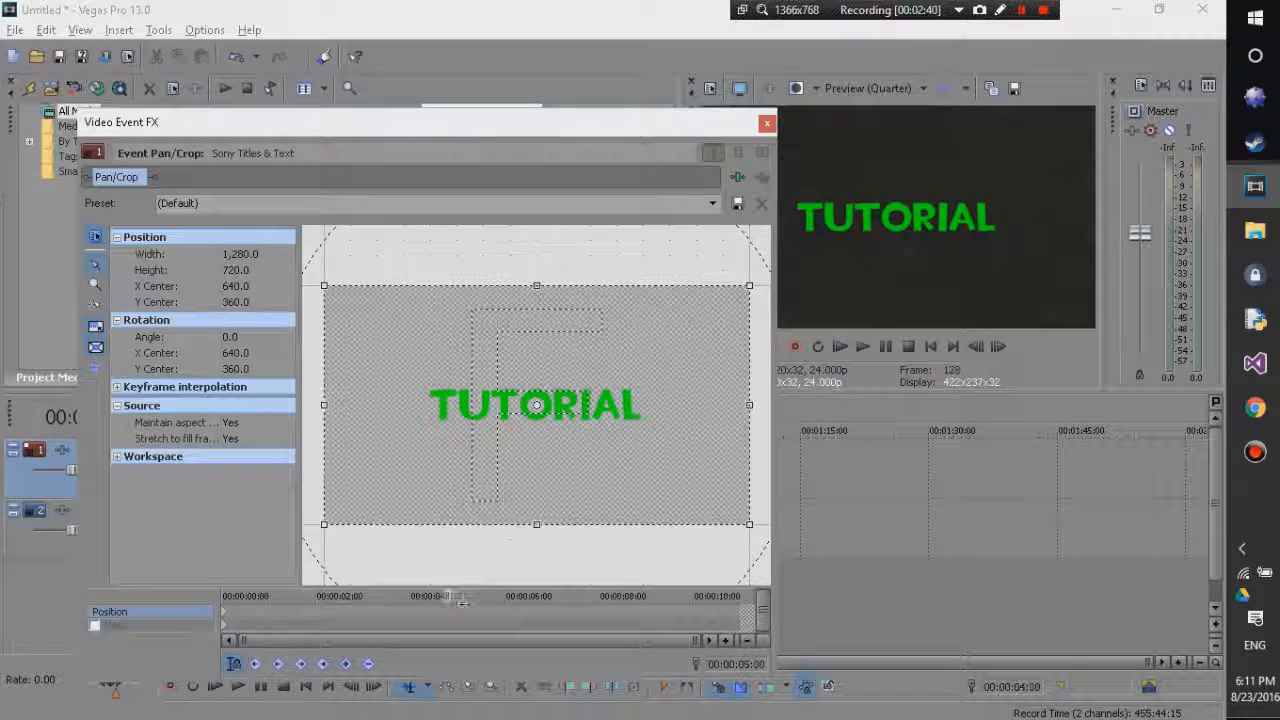
left_click(466, 605)
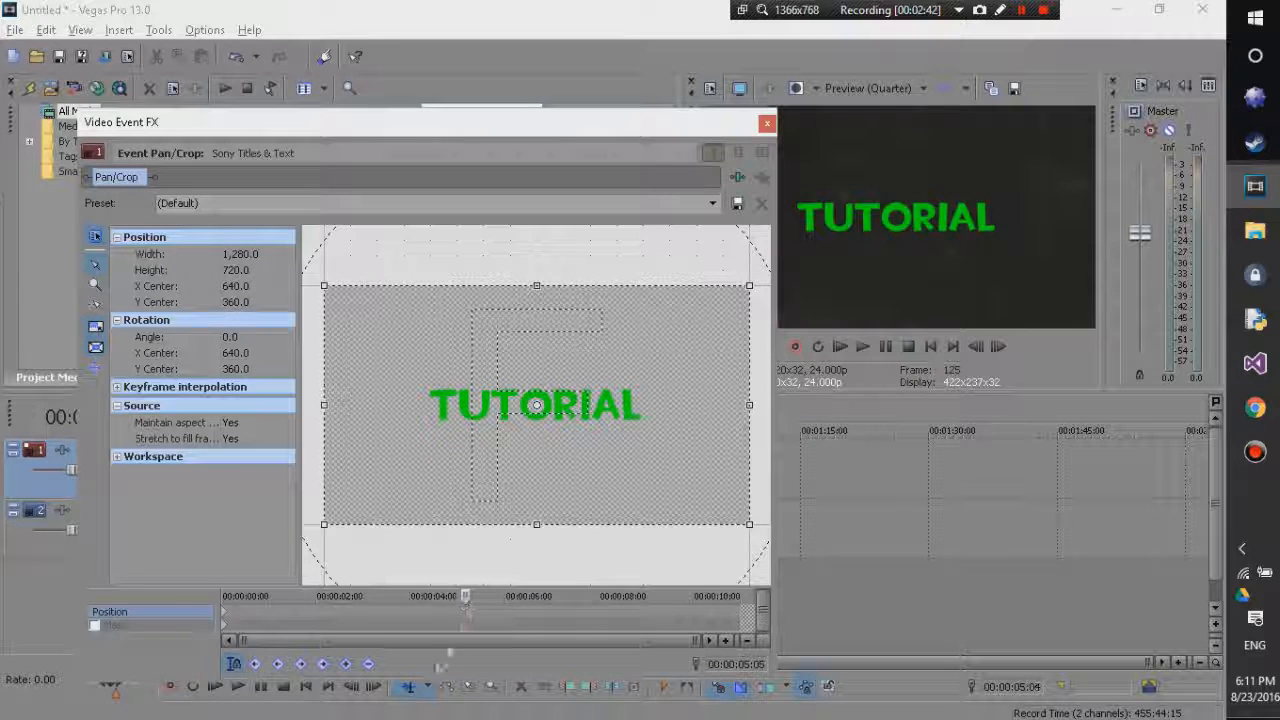
At 00:00:08:10, shrink the title's crop frame to about 20.6 × 11.6 so it fits inside the hole of the letter O
left_click_drag(466, 598, 618, 598)
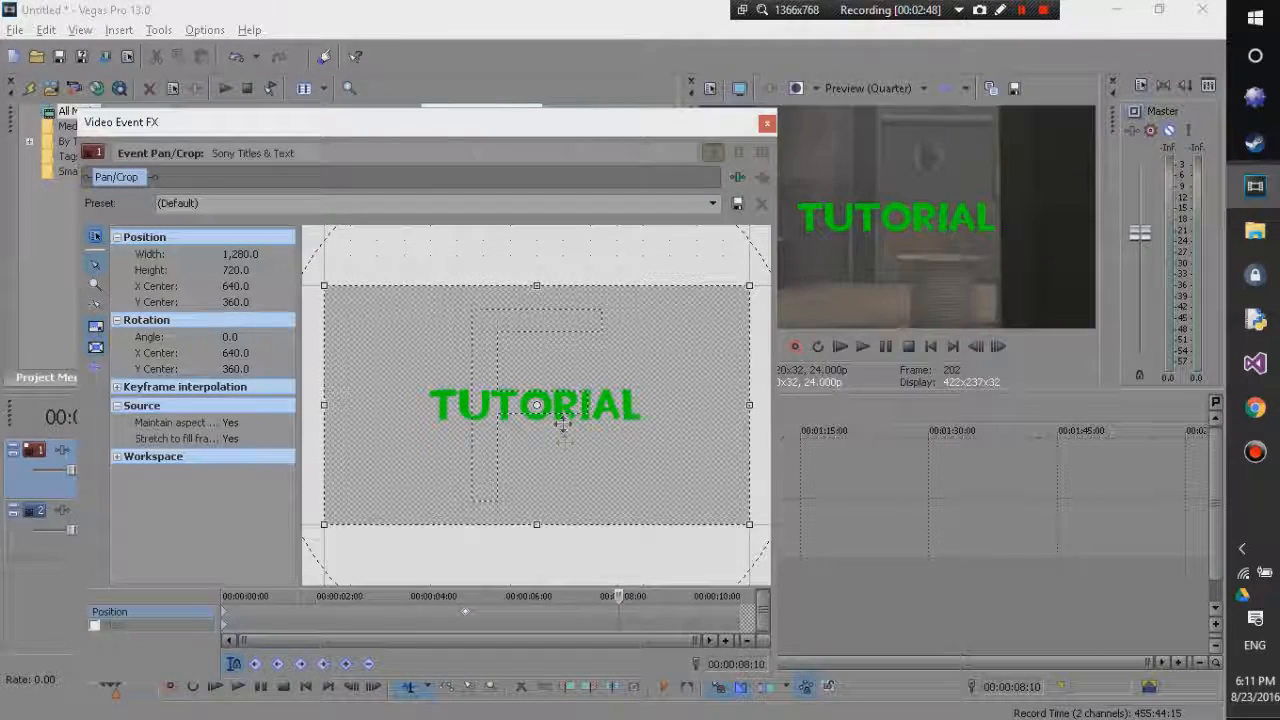
left_click_drag(750, 282, 553, 388)
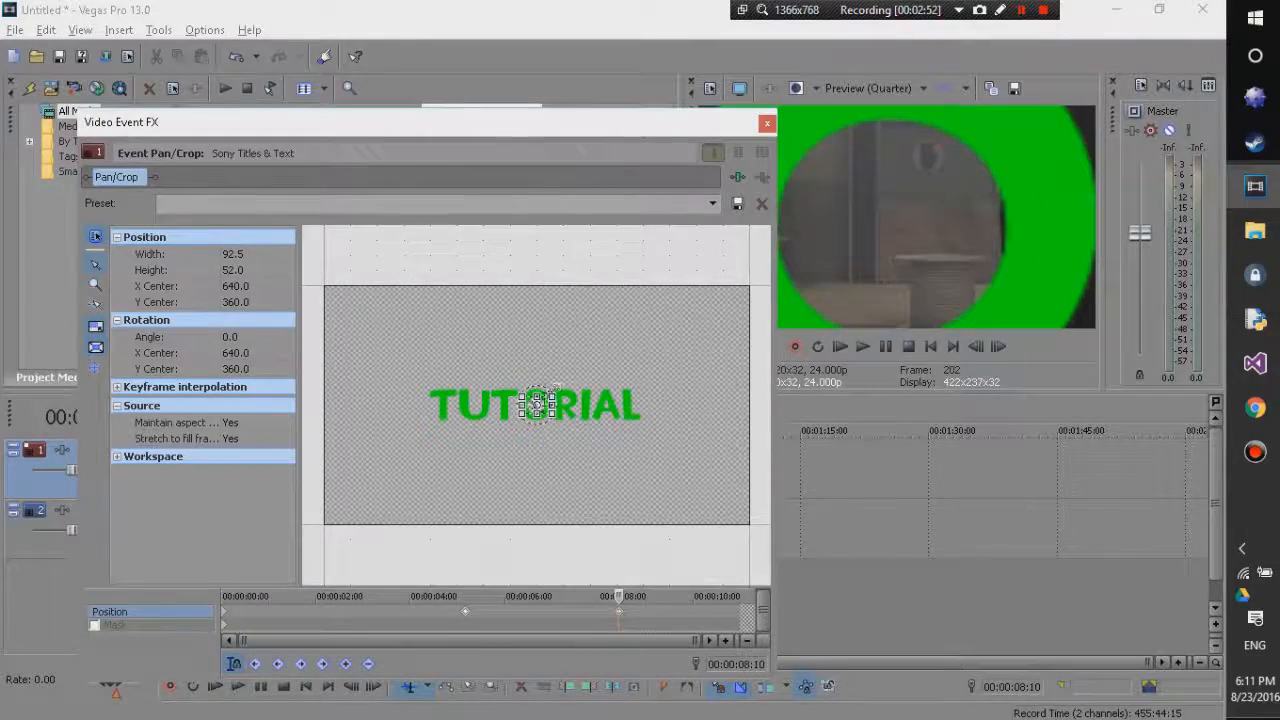
scroll(553, 388, "up", 8)
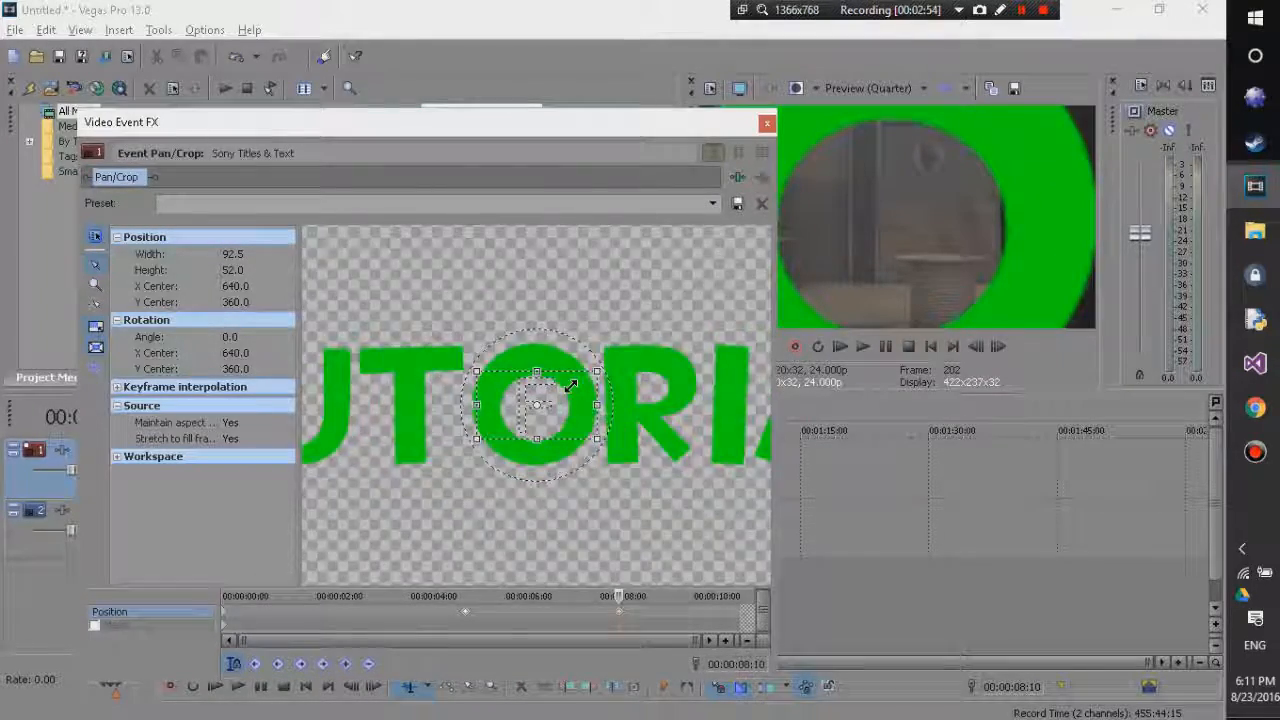
scroll(570, 386, "up", 4)
left_click_drag(640, 349, 564, 394)
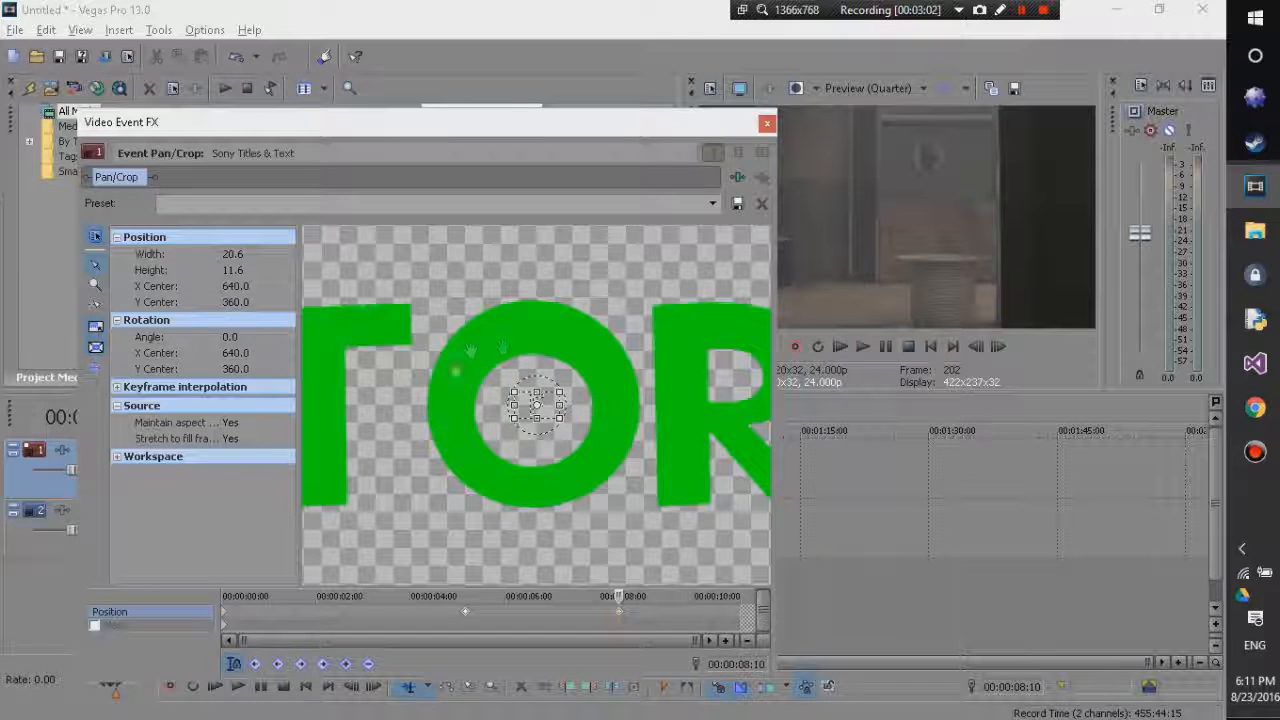
Move the title's crop frame onto the O's right stroke at about X 674.6, Y 357.5, shrink it to about 16.1 × 9.0, and close Pan/Crop
left_click_drag(538, 405, 618, 399)
left_click_drag(646, 128, 548, 130)
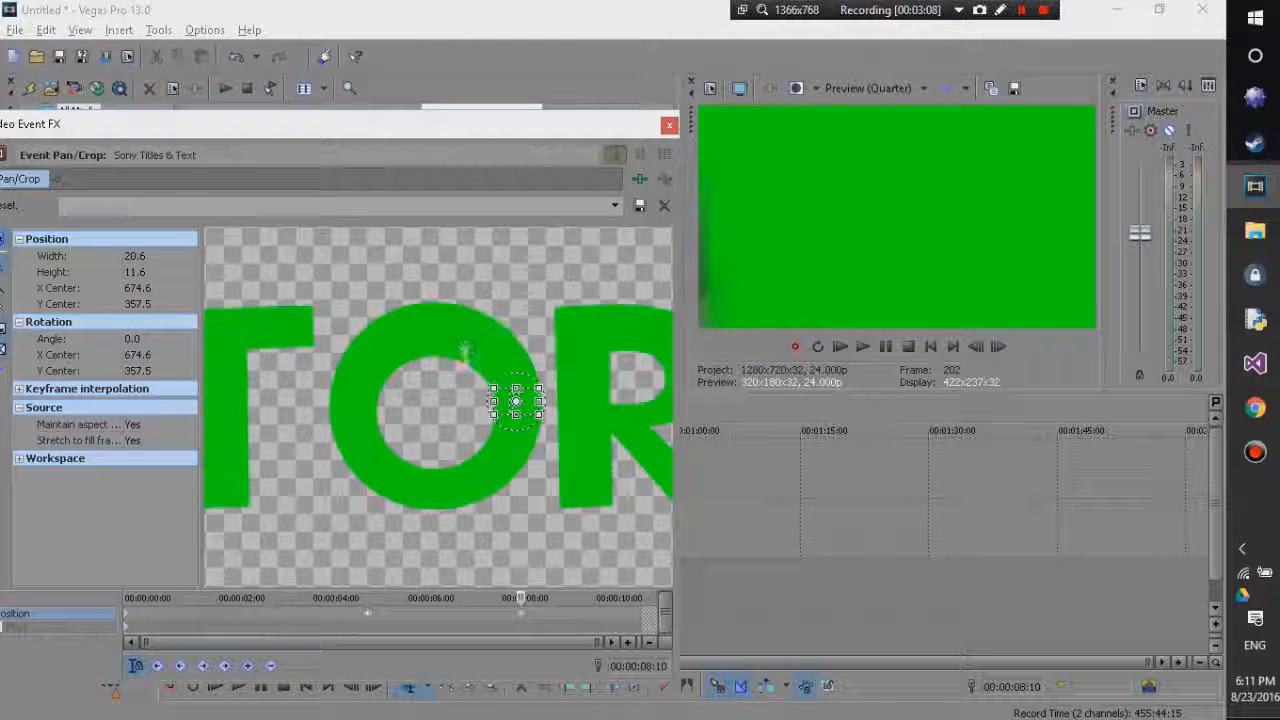
scroll(466, 347, "up", 2)
left_click_drag(572, 384, 568, 385)
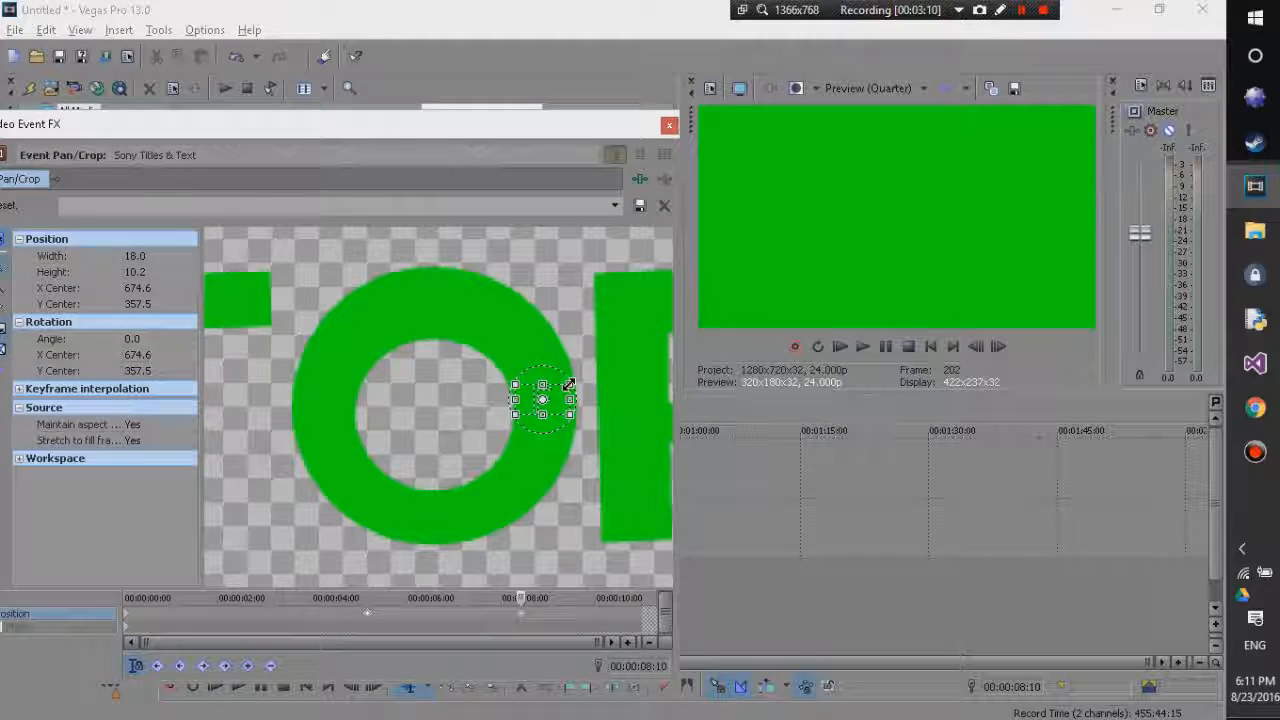
scroll(499, 437, "down", 3)
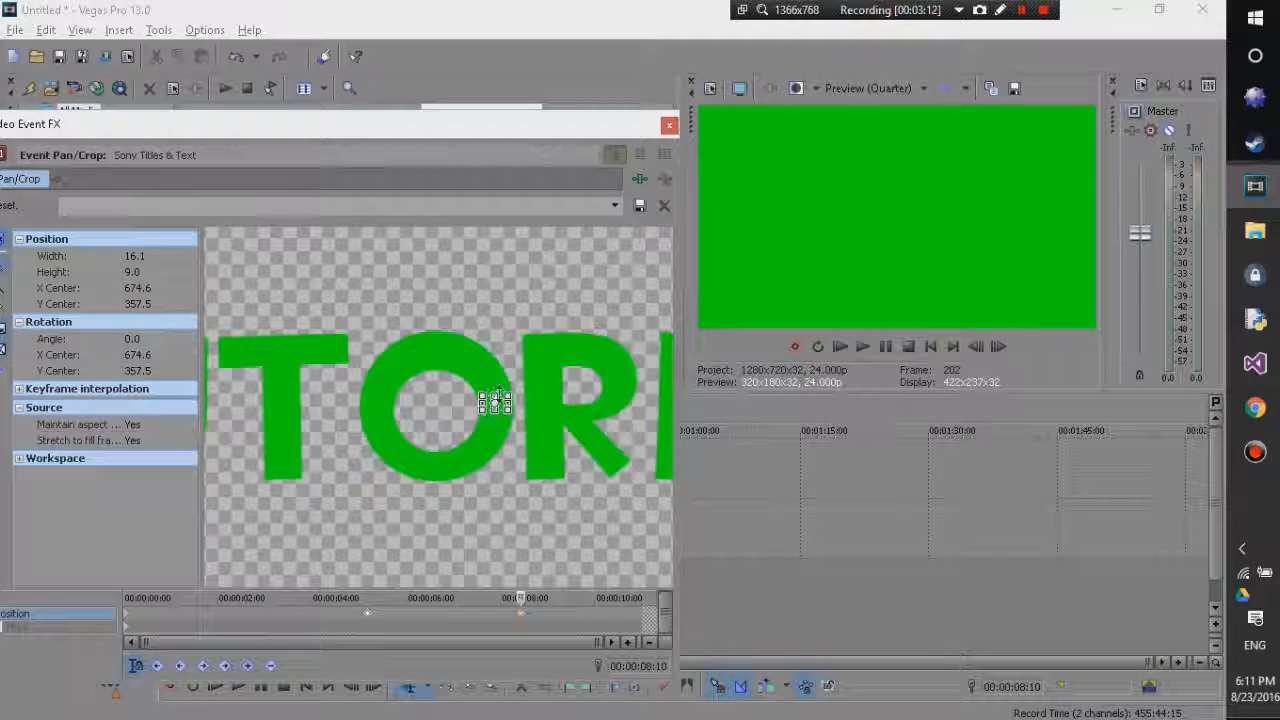
scroll(480, 398, "up", 1)
scroll(480, 398, "down", 2)
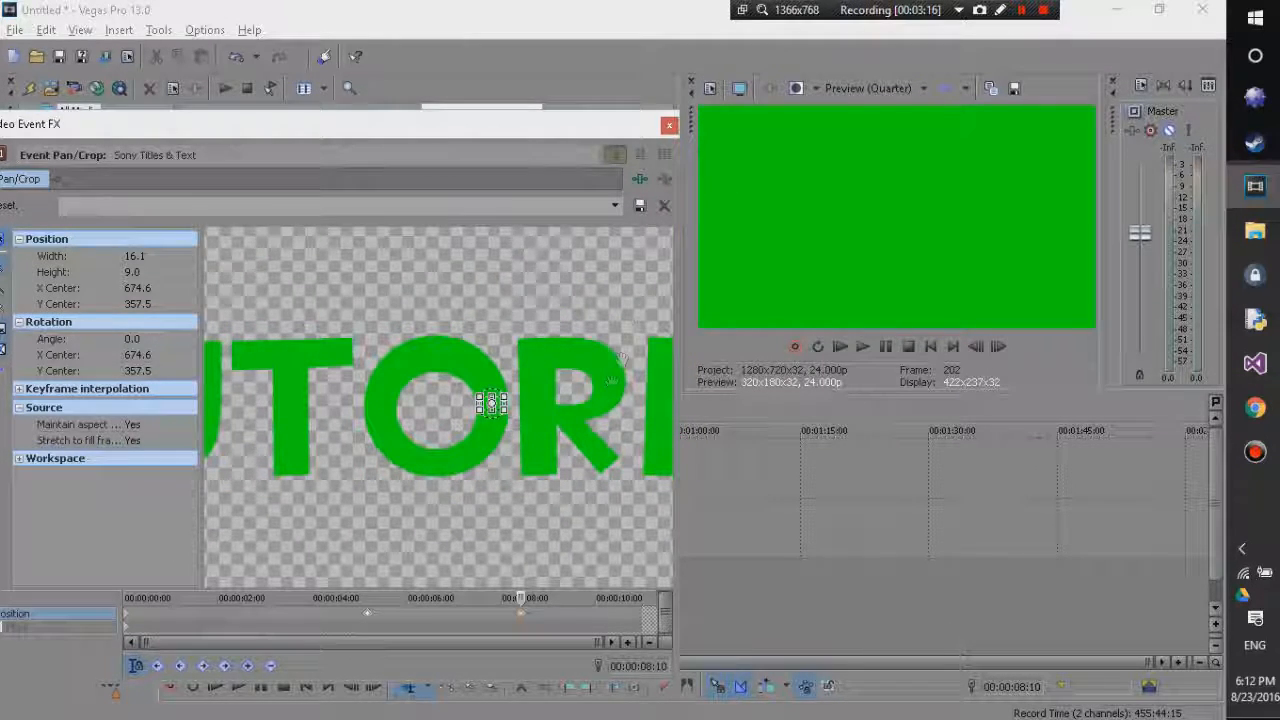
left_click(671, 126)
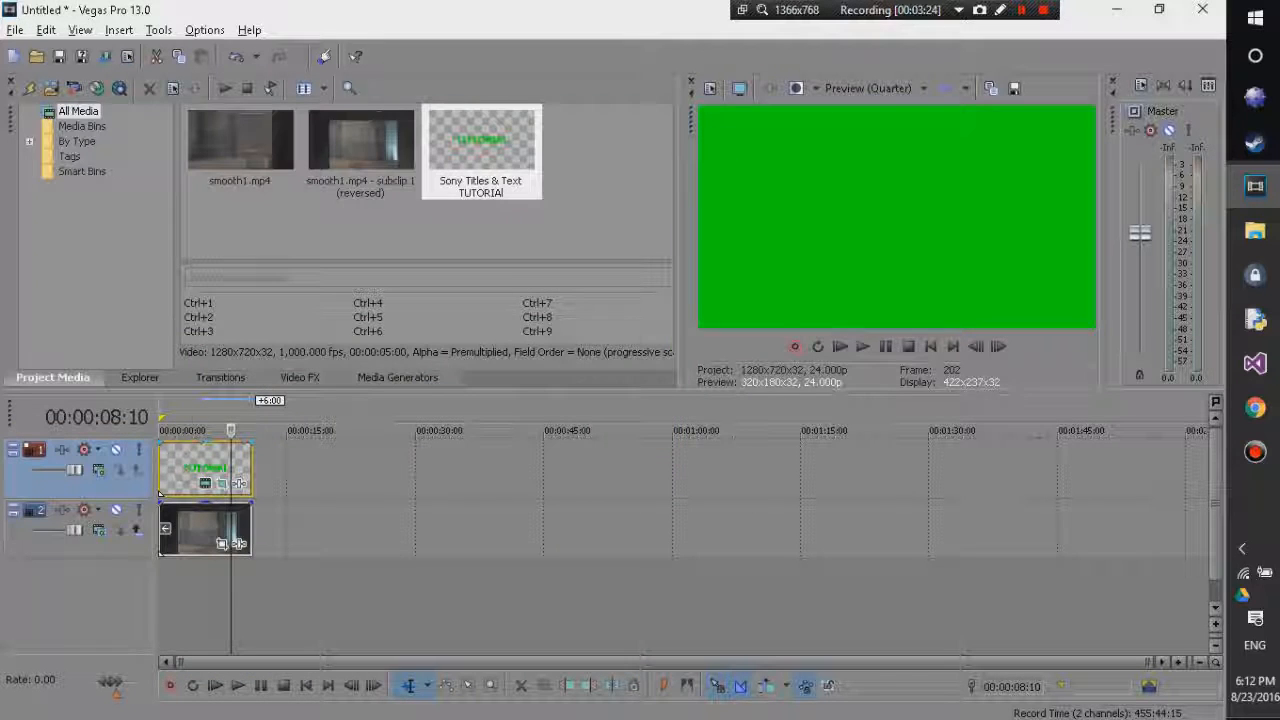
Play back the zoom into the TUTORIAL title from about 00:00:03:23
left_click(193, 426)
key("space")
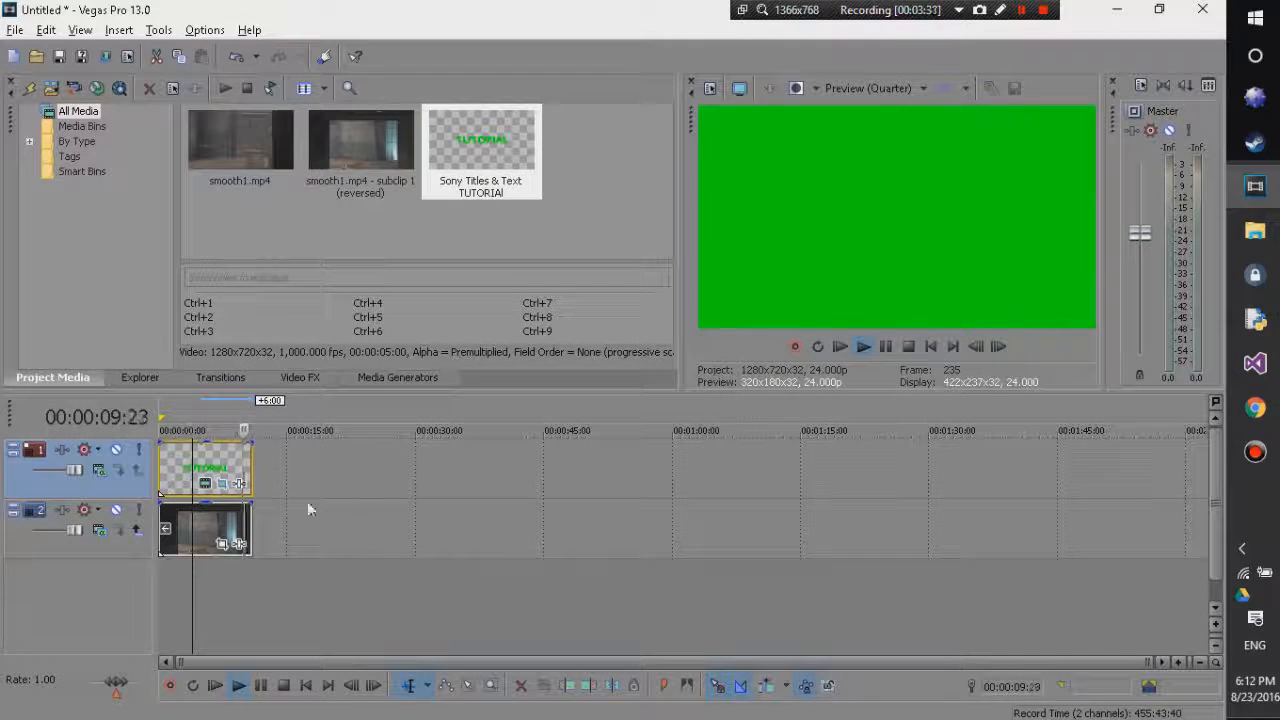
key("space")
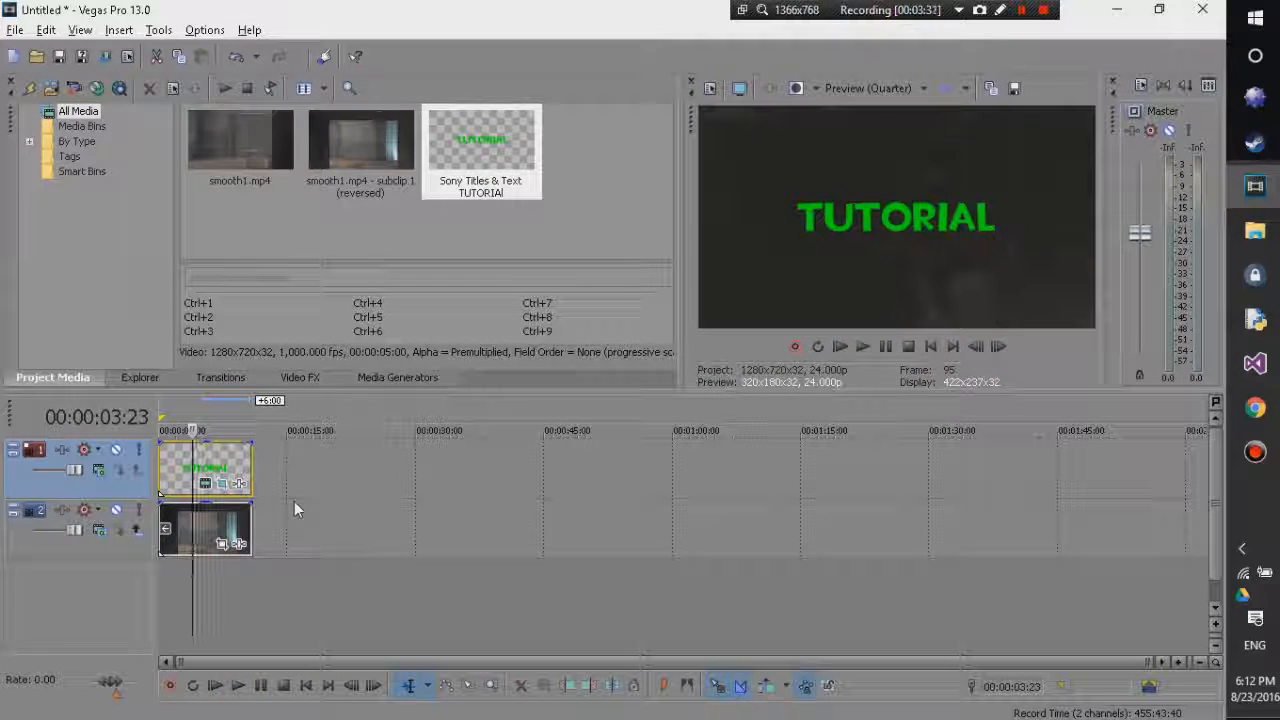
Save the project as tutorial_1 in the Documents folder
key("ctrl+s")
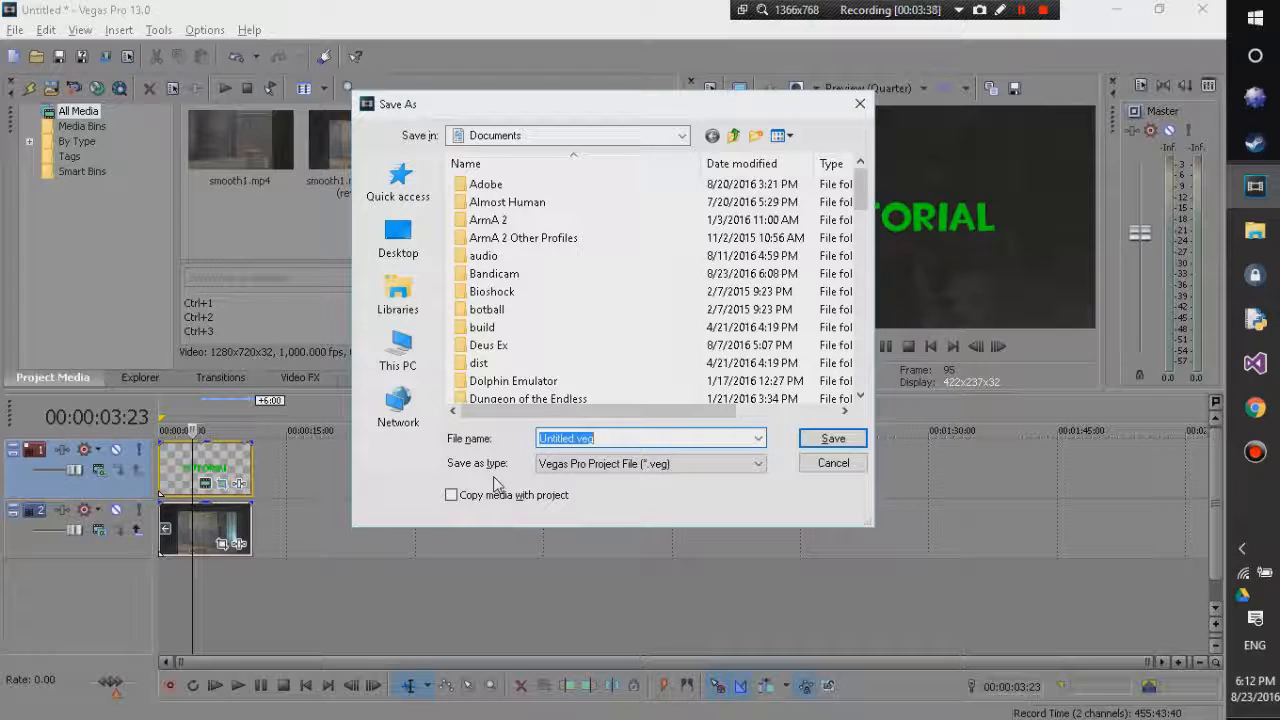
type("tutorial")
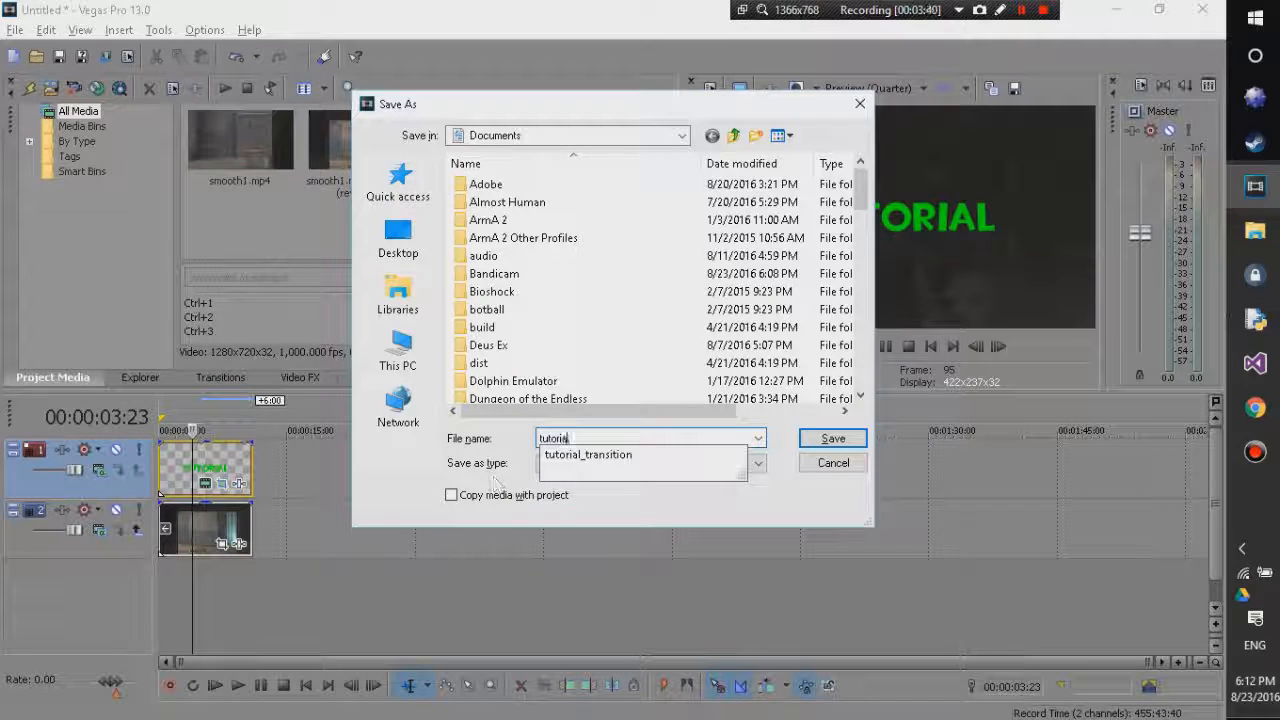
type("_1")
key("Return")
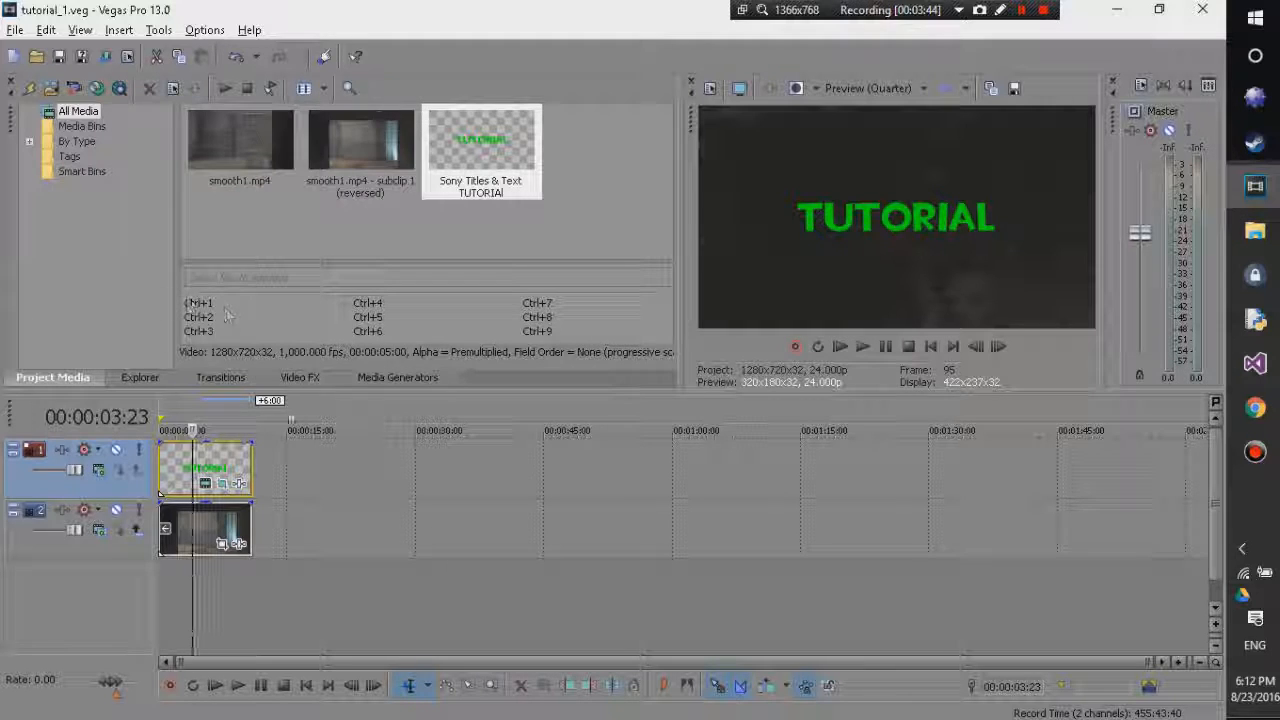
Create a new empty project and import tutorial_1.veg from the Documents folder as media
mouse_move(193, 431)
left_mouse_down()
mouse_move(209, 431)
mouse_move(179, 431)
left_mouse_up()
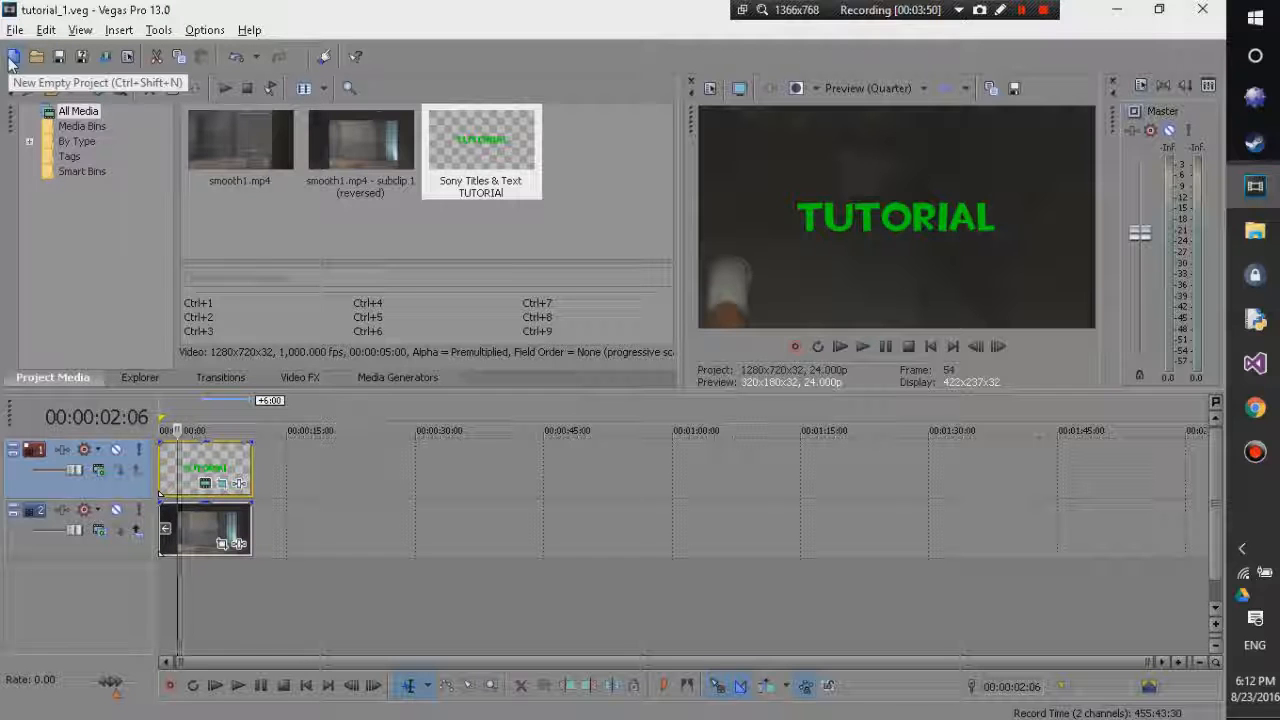
left_click(12, 57)
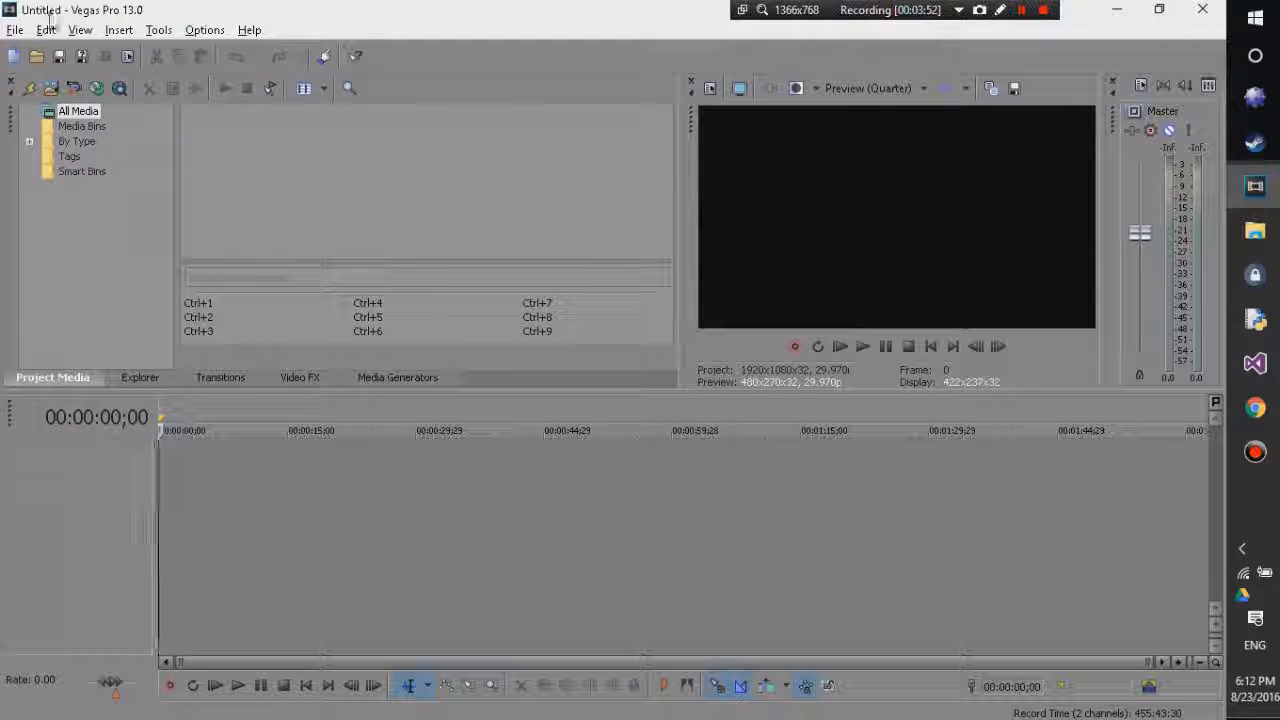
left_click(15, 30)
mouse_move(320, 225)
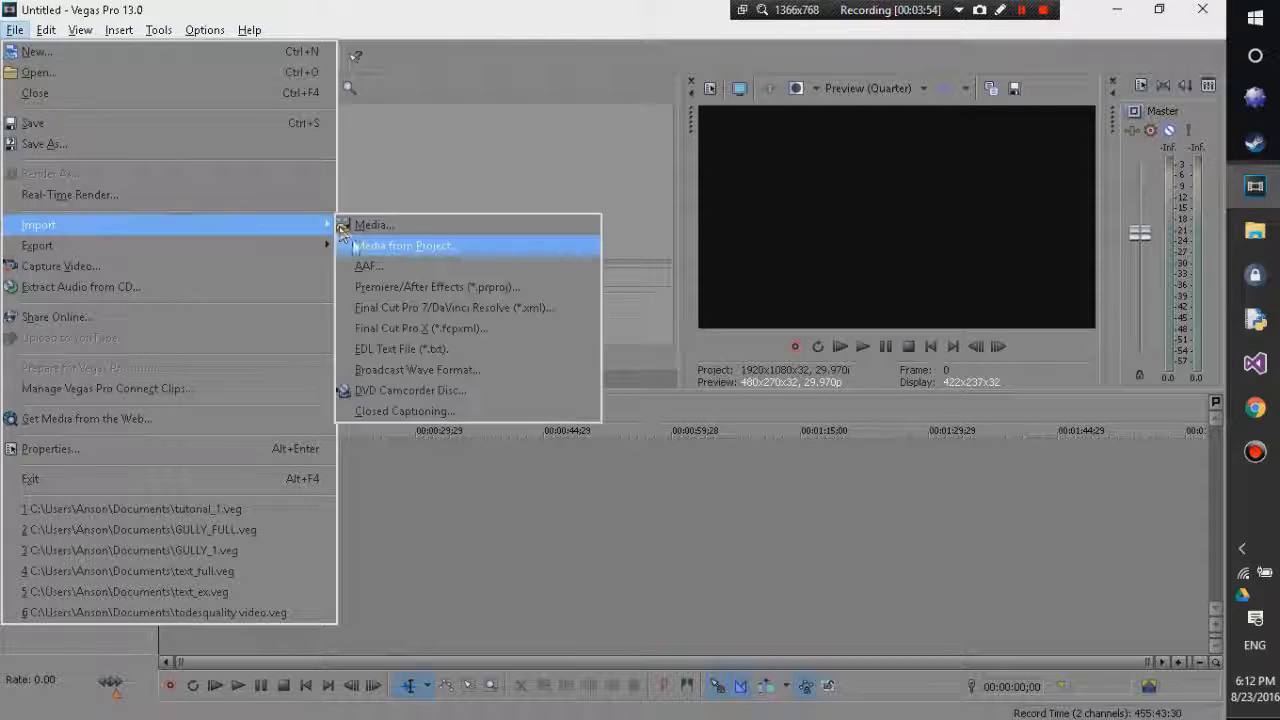
left_click(350, 228)
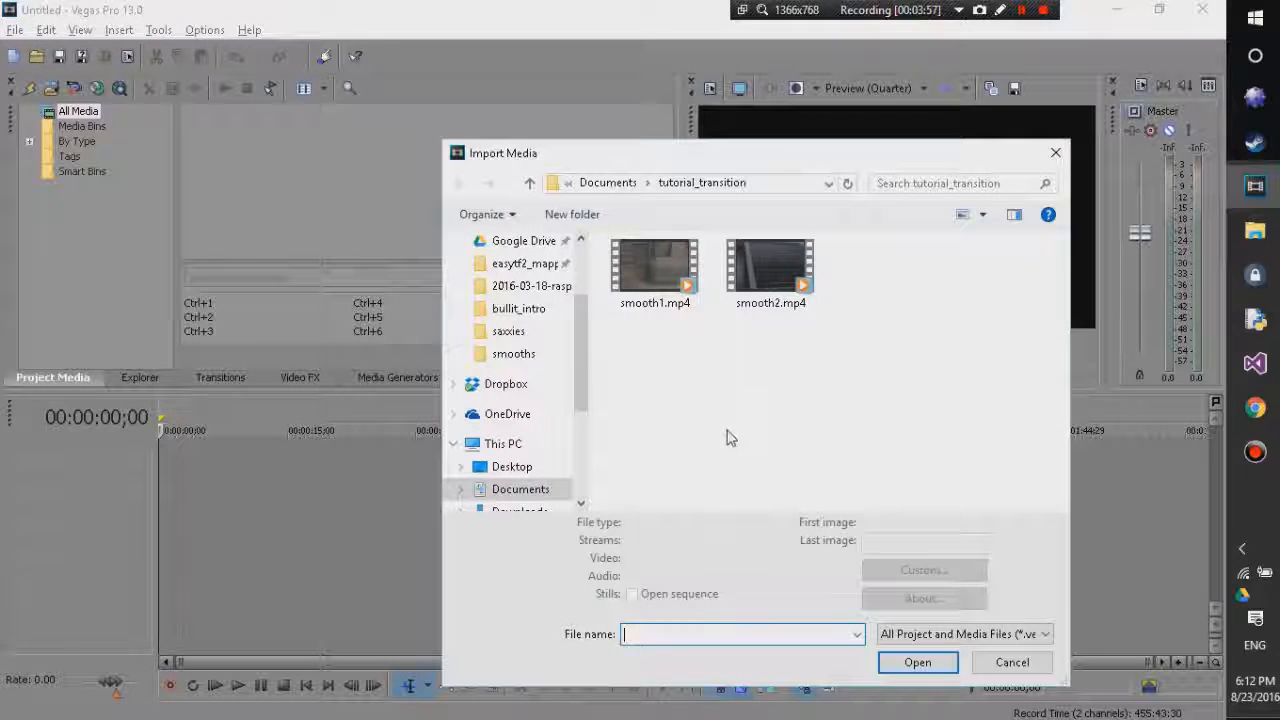
left_click(524, 490)
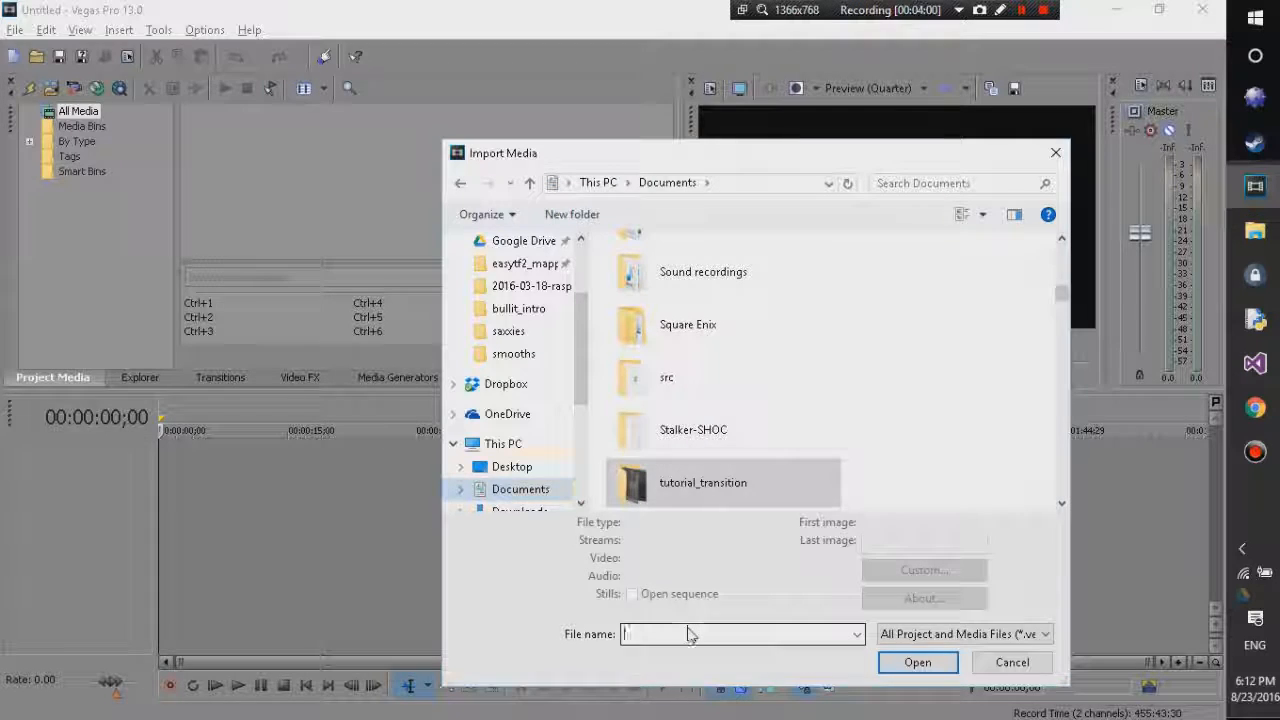
type("tutoria")
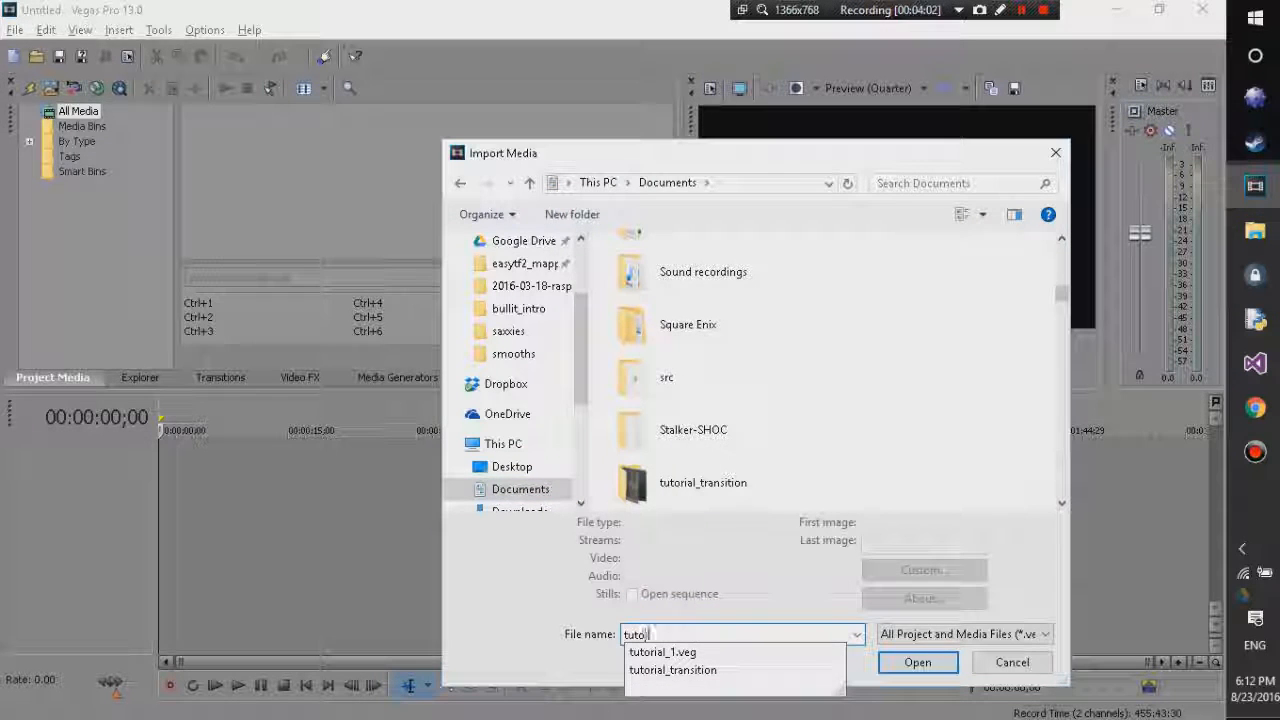
left_click(703, 655)
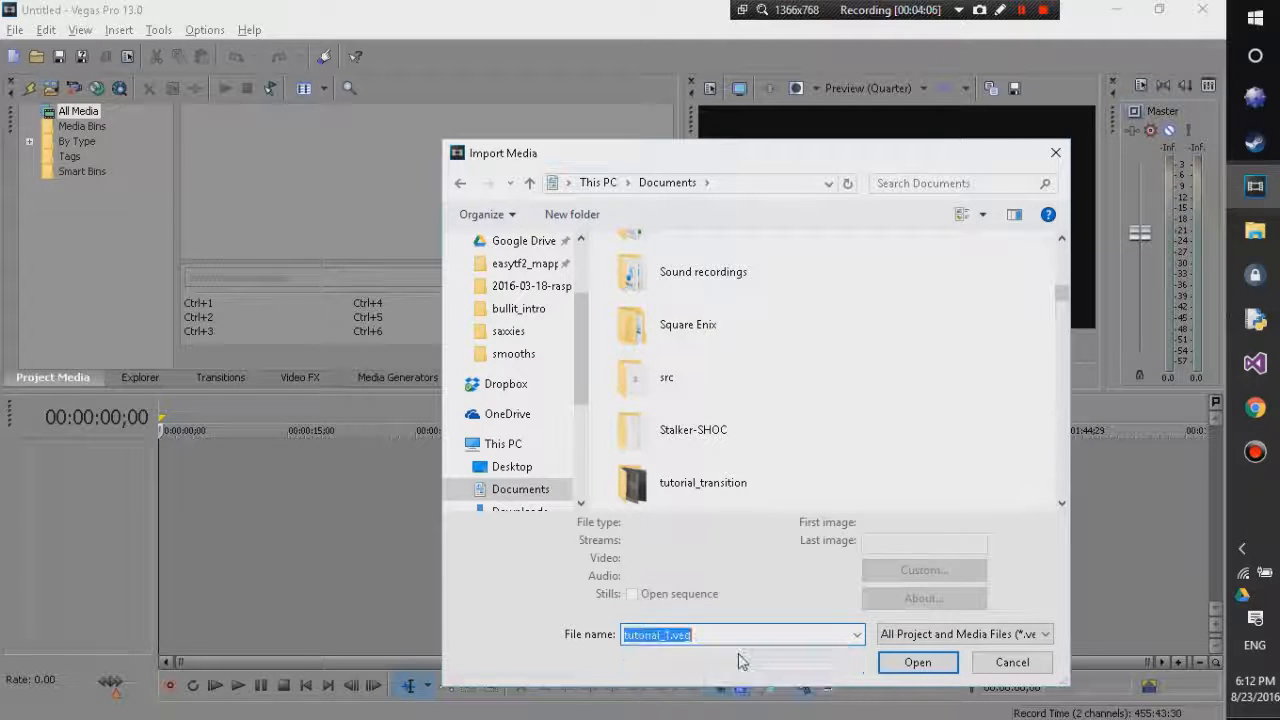
left_click(914, 663)
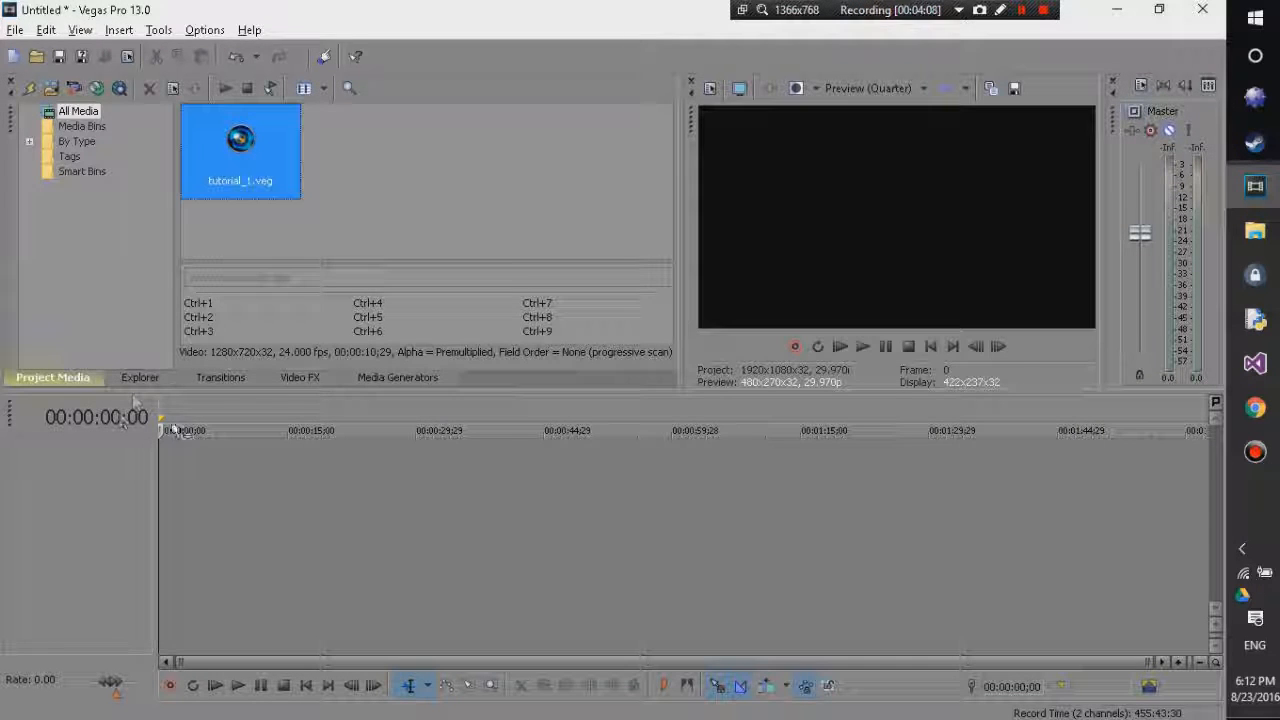
Place tutorial_1.veg at the start of the timeline, match the project video settings to it, and preview the clip
left_click_drag(220, 154, 168, 496)
key("Return")
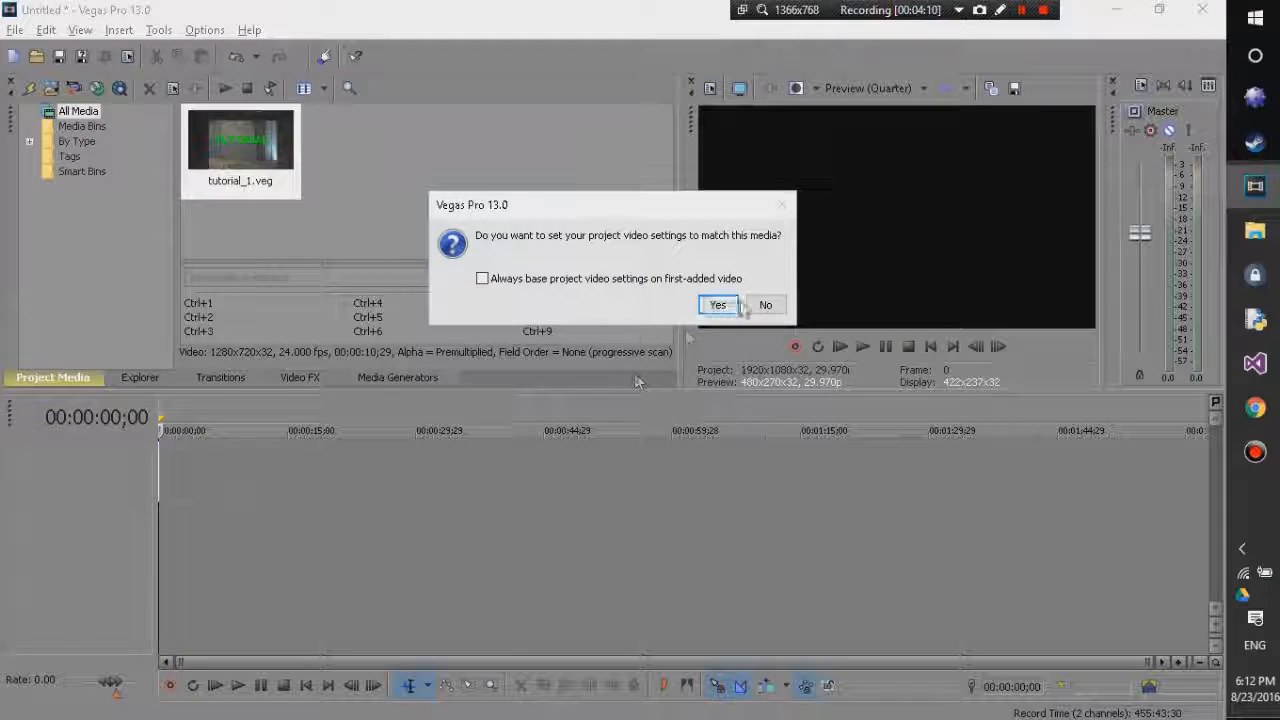
key("space")
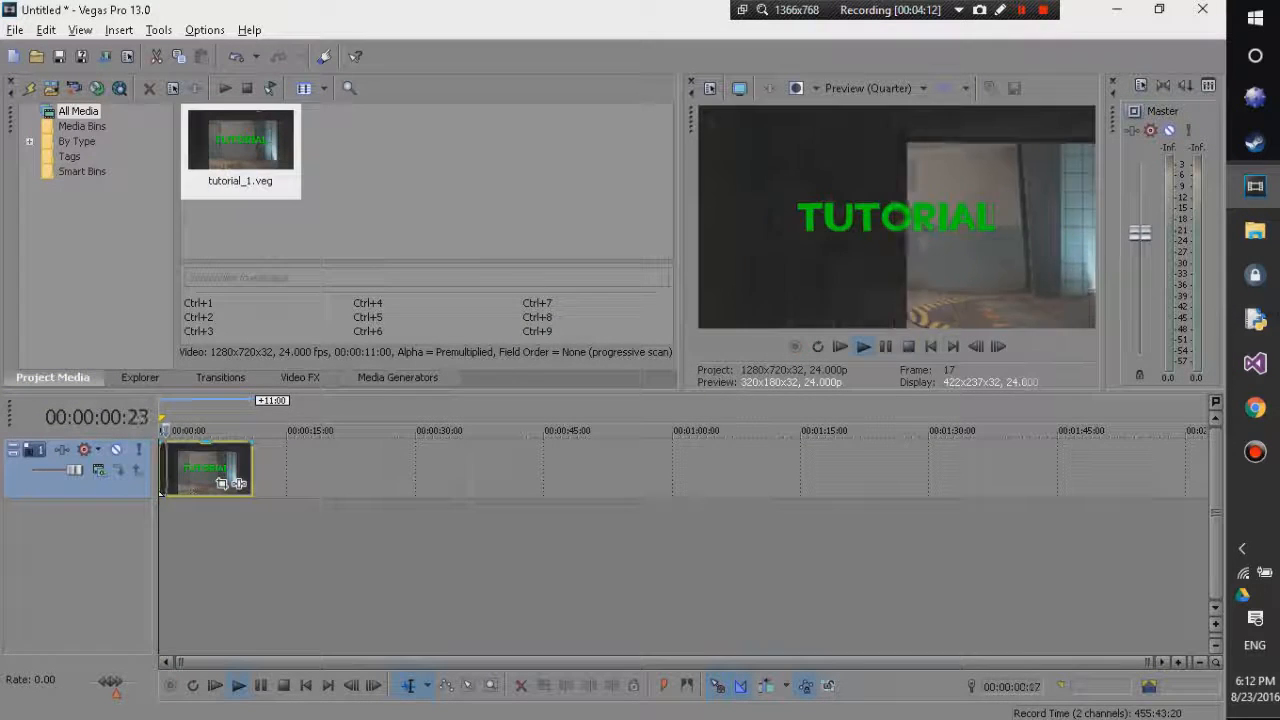
left_click_drag(208, 430, 30, 388)
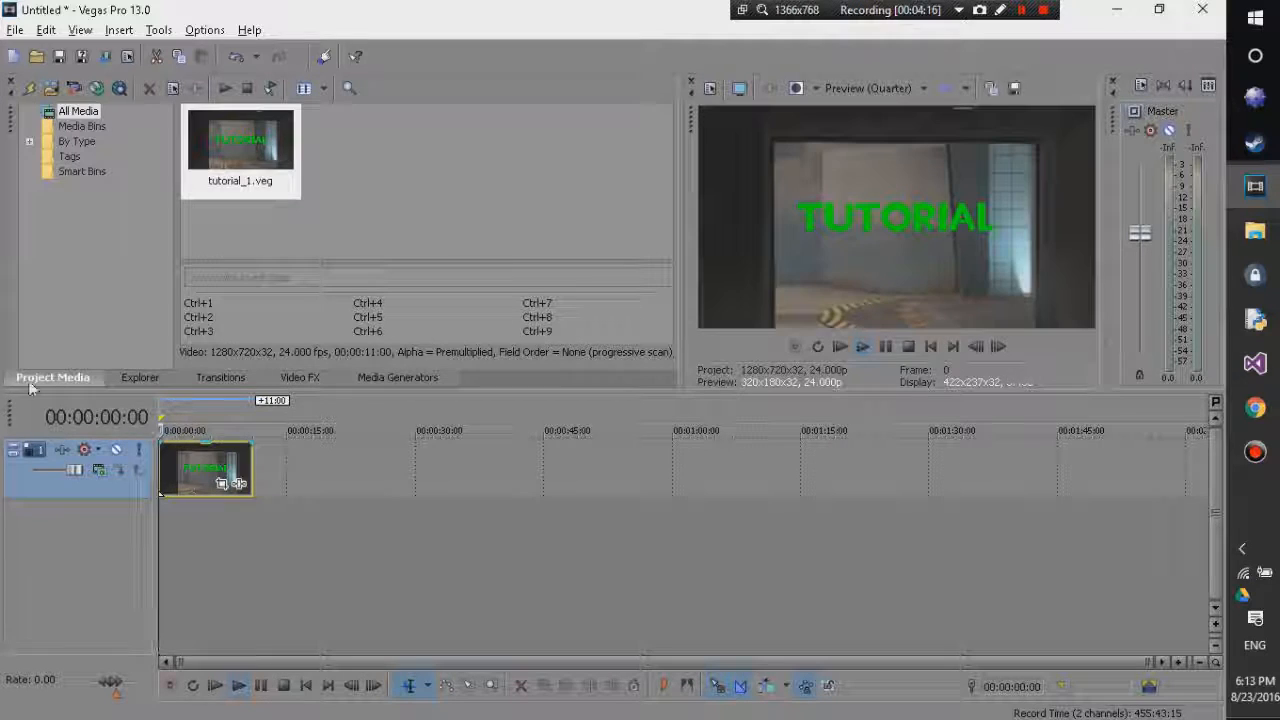
scroll(222, 506, "up", 3)
scroll(249, 506, "down", 3)
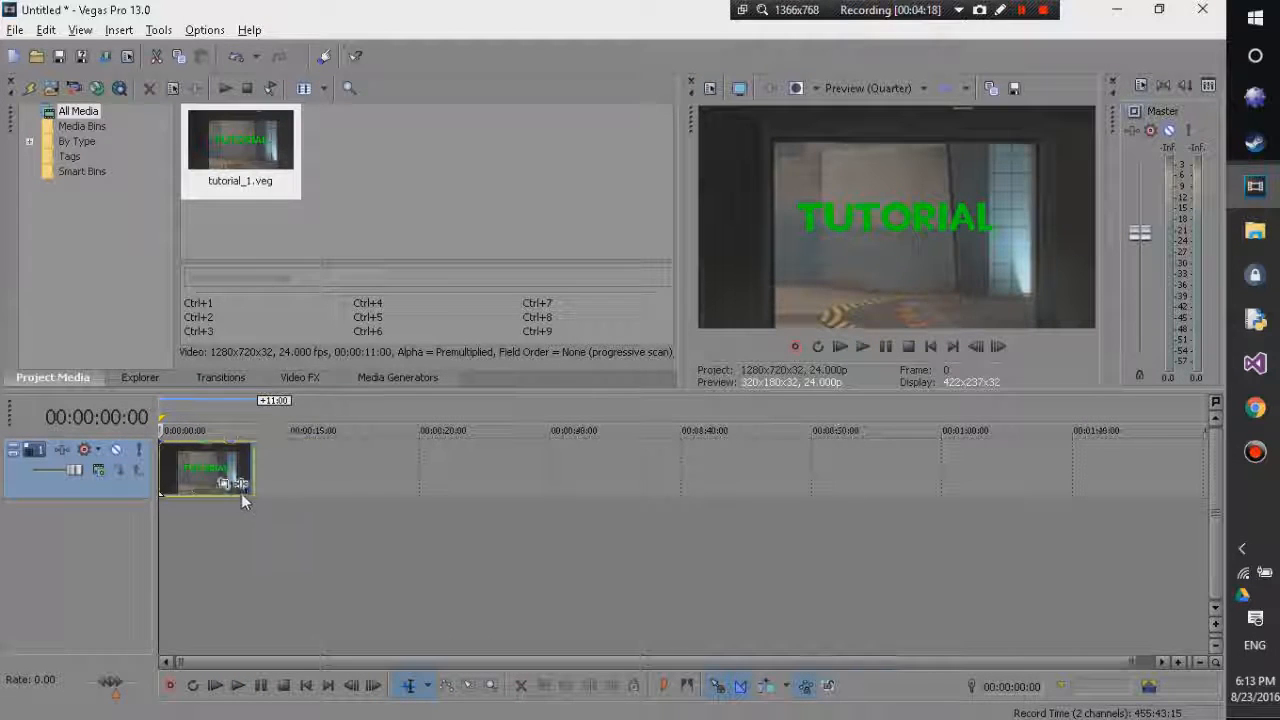
key("space")
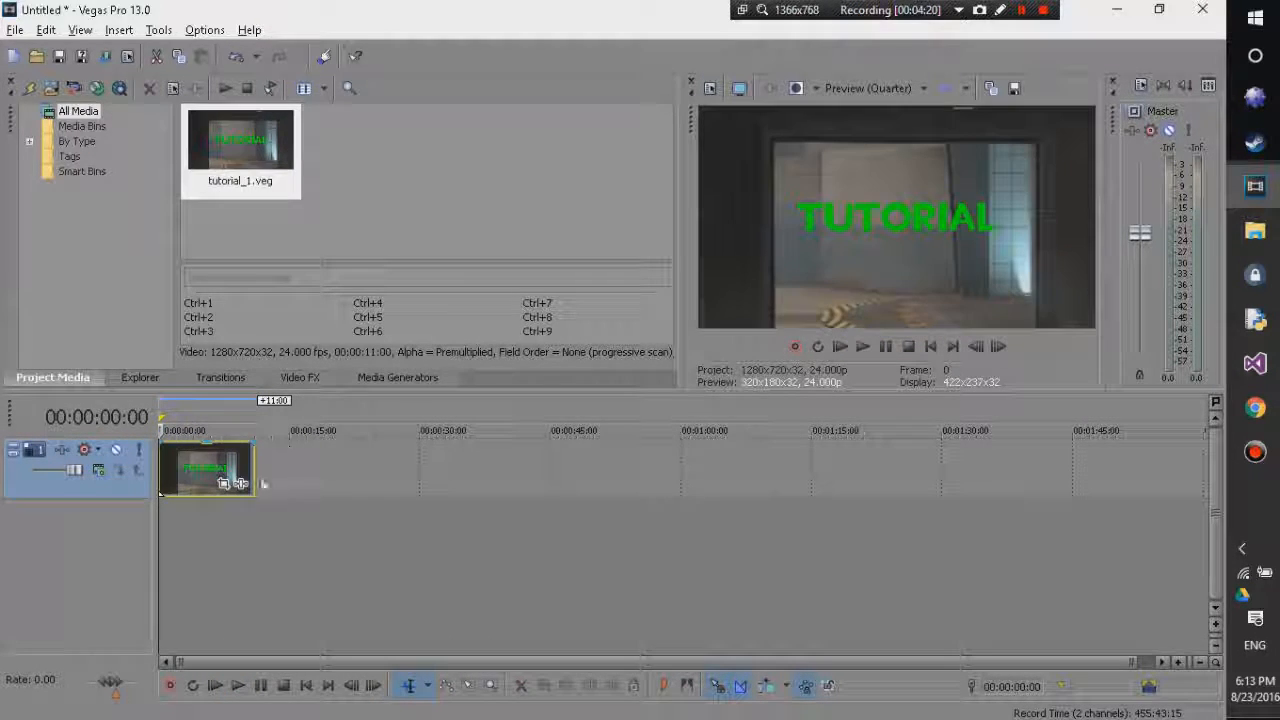
Switch to File Explorer and add smooth2.mp4 from tutorial_transition beneath the tutorial_1 event, starting at about 00:00:03:16
key("alt+Tab")
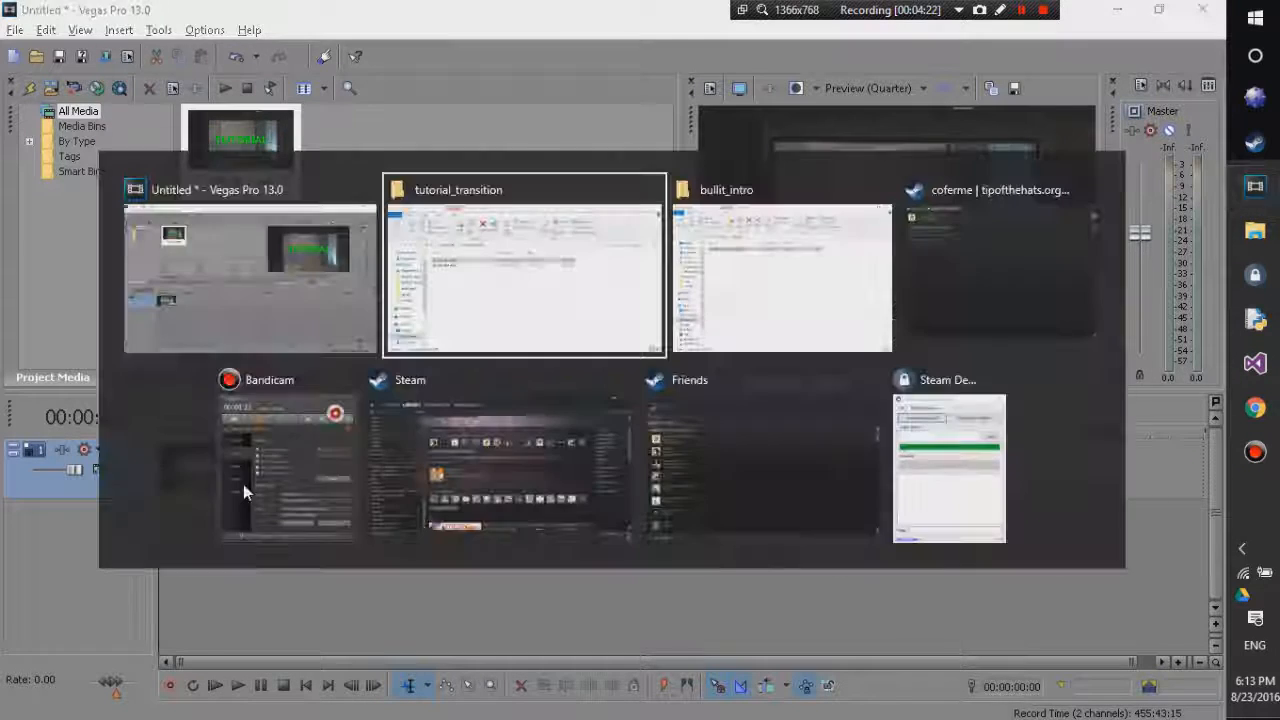
left_click(547, 330)
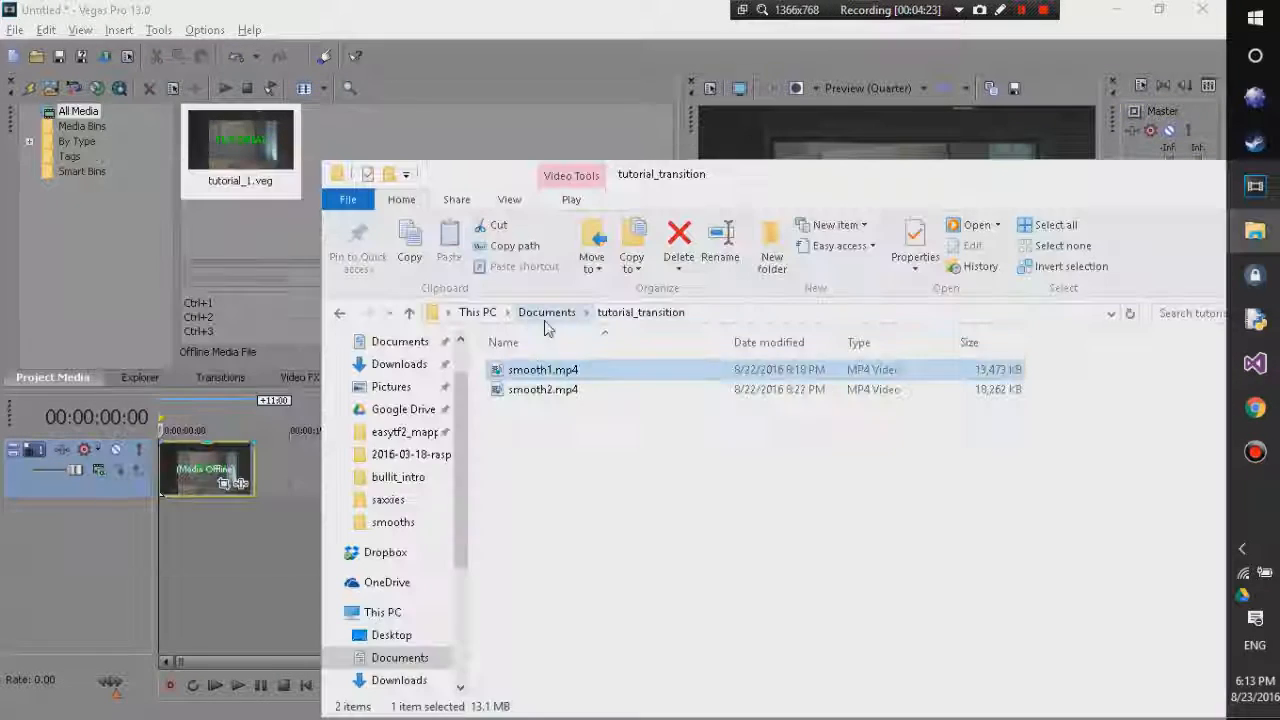
left_click(560, 392)
left_click_drag(563, 392, 199, 519)
Delete the audio event of smooth2.mp4 and remove the empty audio tracks
left_click(237, 591)
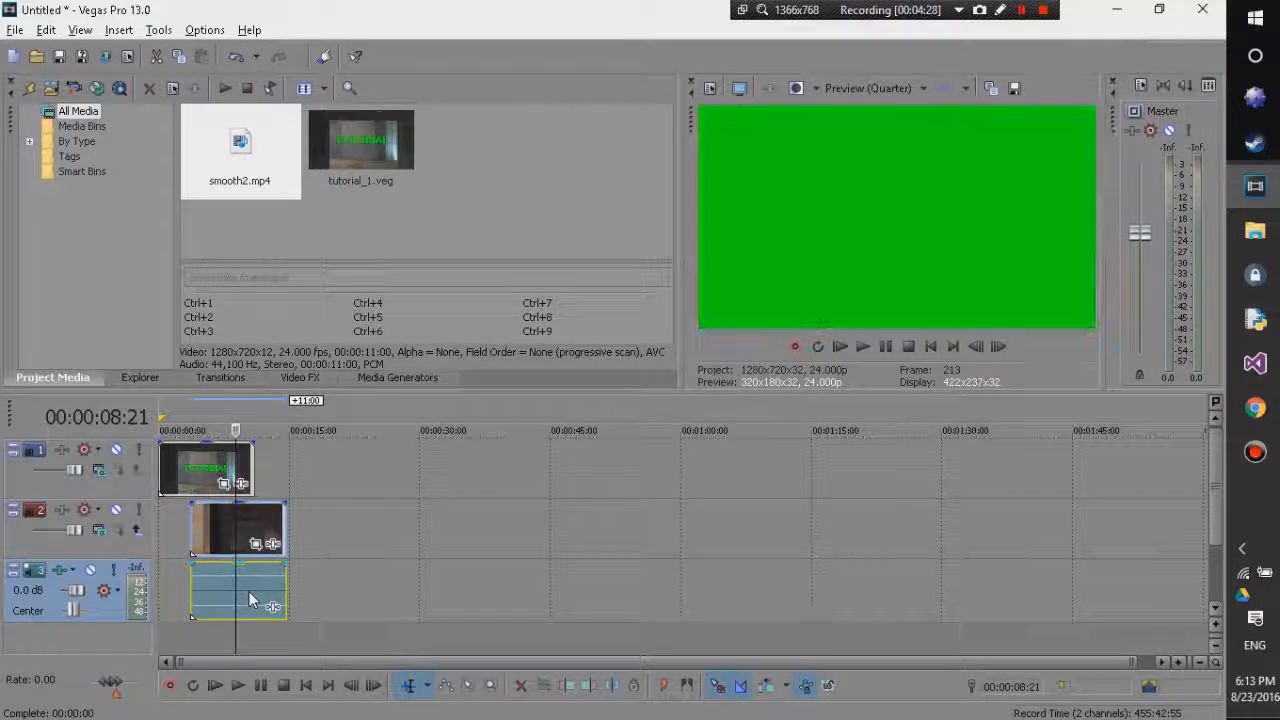
key("Delete")
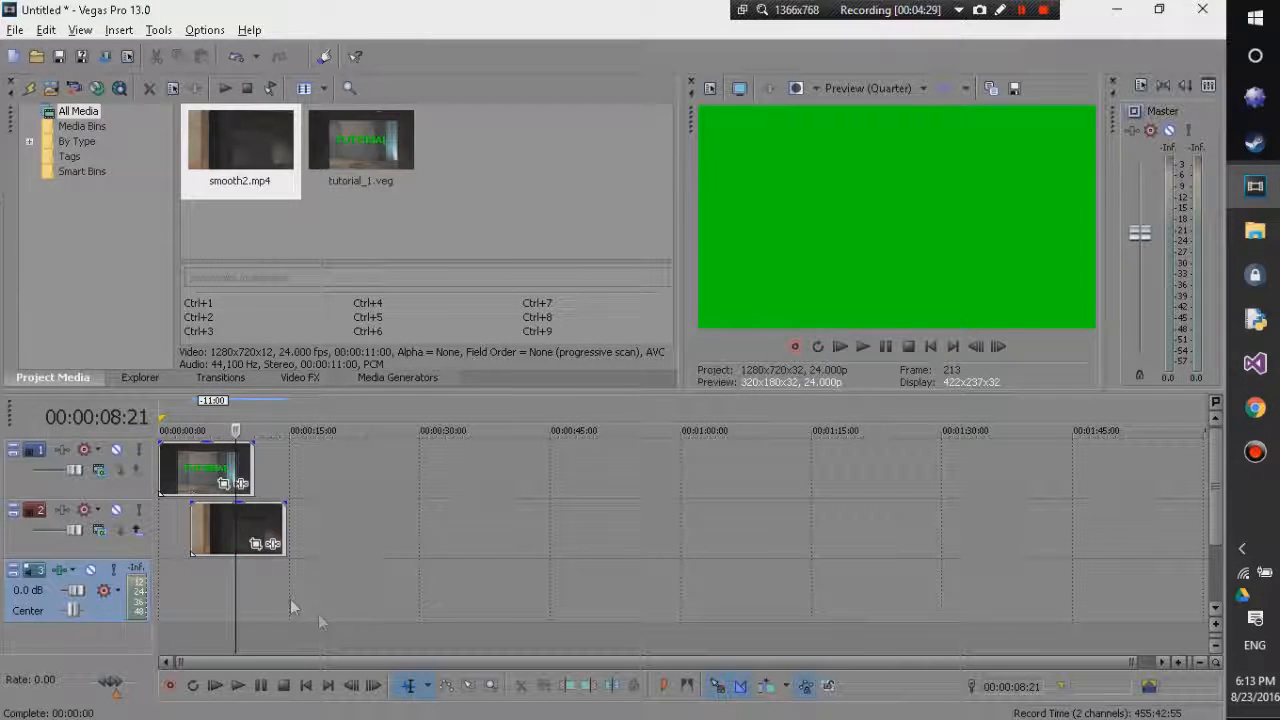
right_click(14, 598)
left_click(104, 262)
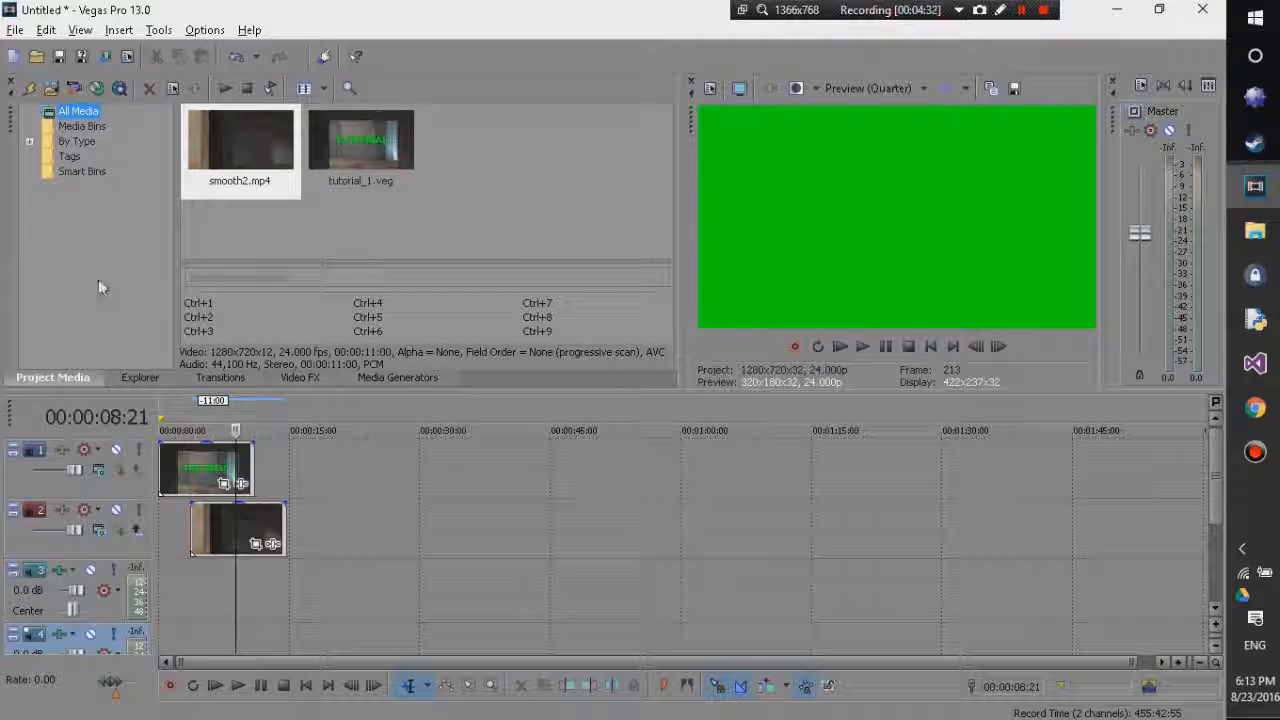
right_click(25, 590)
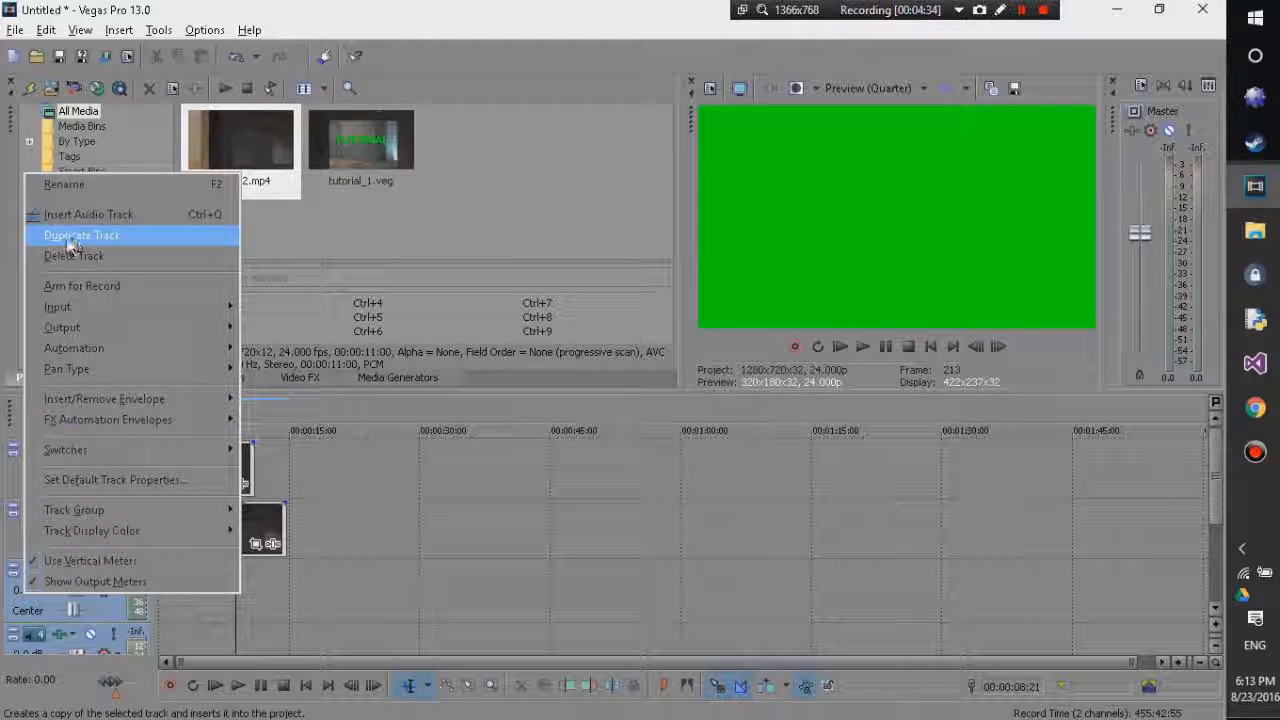
left_click(75, 253)
Move the playhead to the start of the smooth2 event and add the Sony Chroma Keyer effect to the tutorial_1 event
left_click(210, 530)
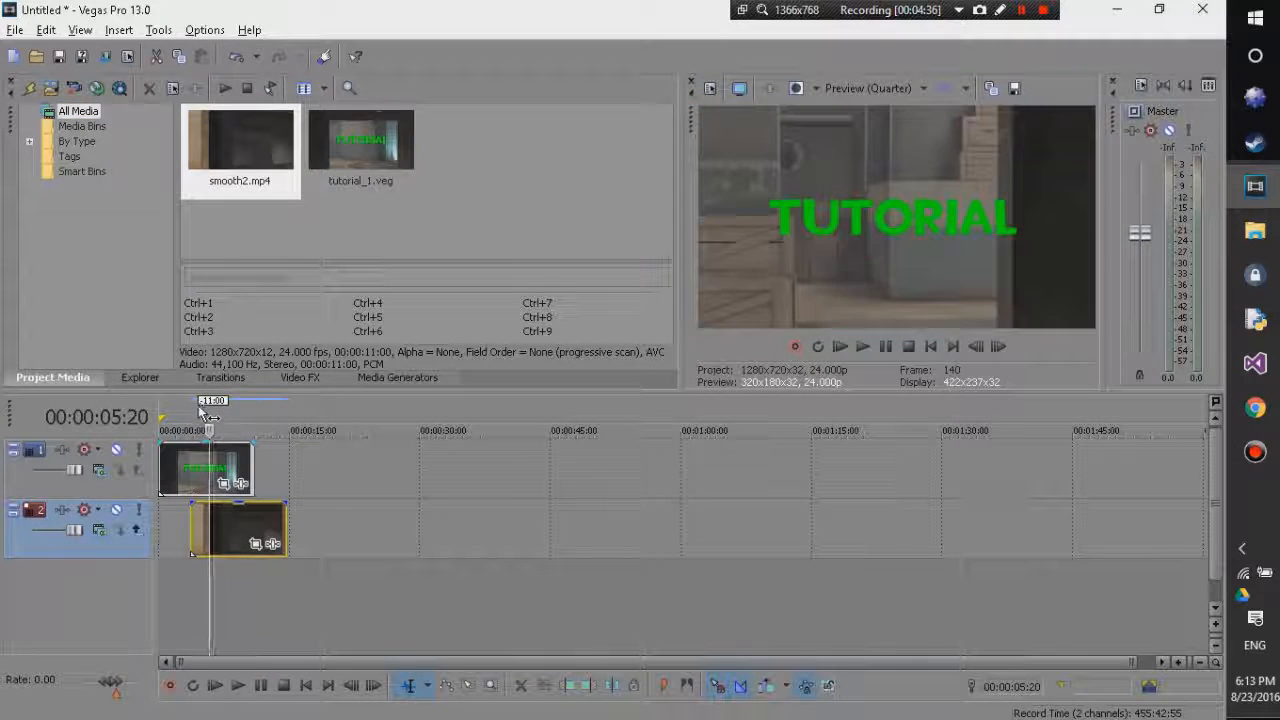
left_click(194, 414)
left_click(240, 485)
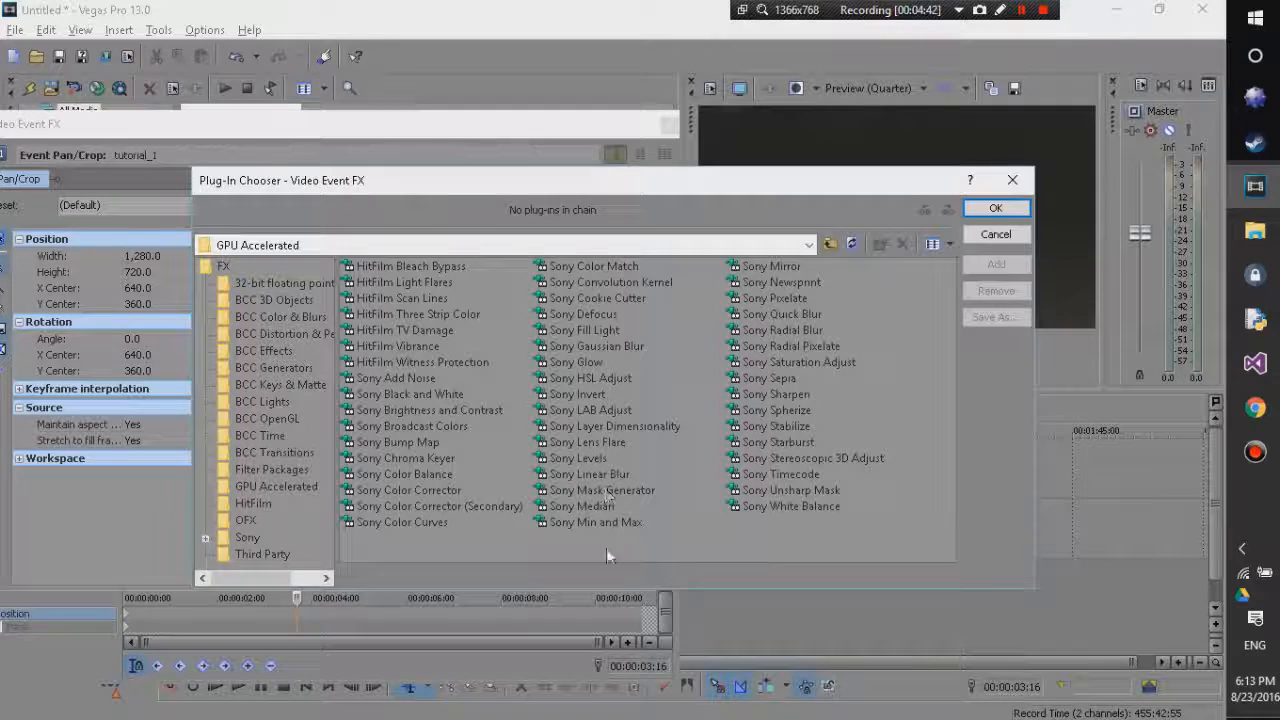
left_click(405, 458)
left_click(996, 264)
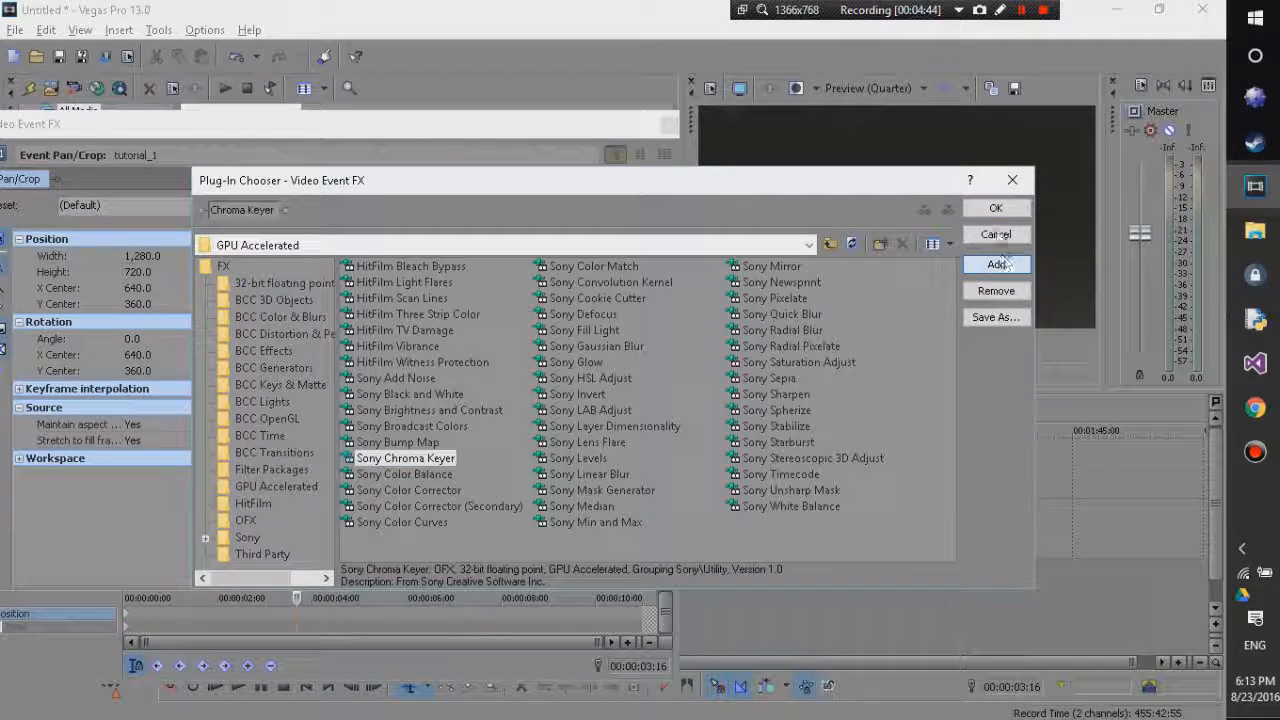
left_click(996, 210)
Set the Chroma Keyer color to the title's green (120, 1.0, 1.0) by sampling it from the TUTORIAL text in the preview
left_click_drag(490, 136, 645, 455)
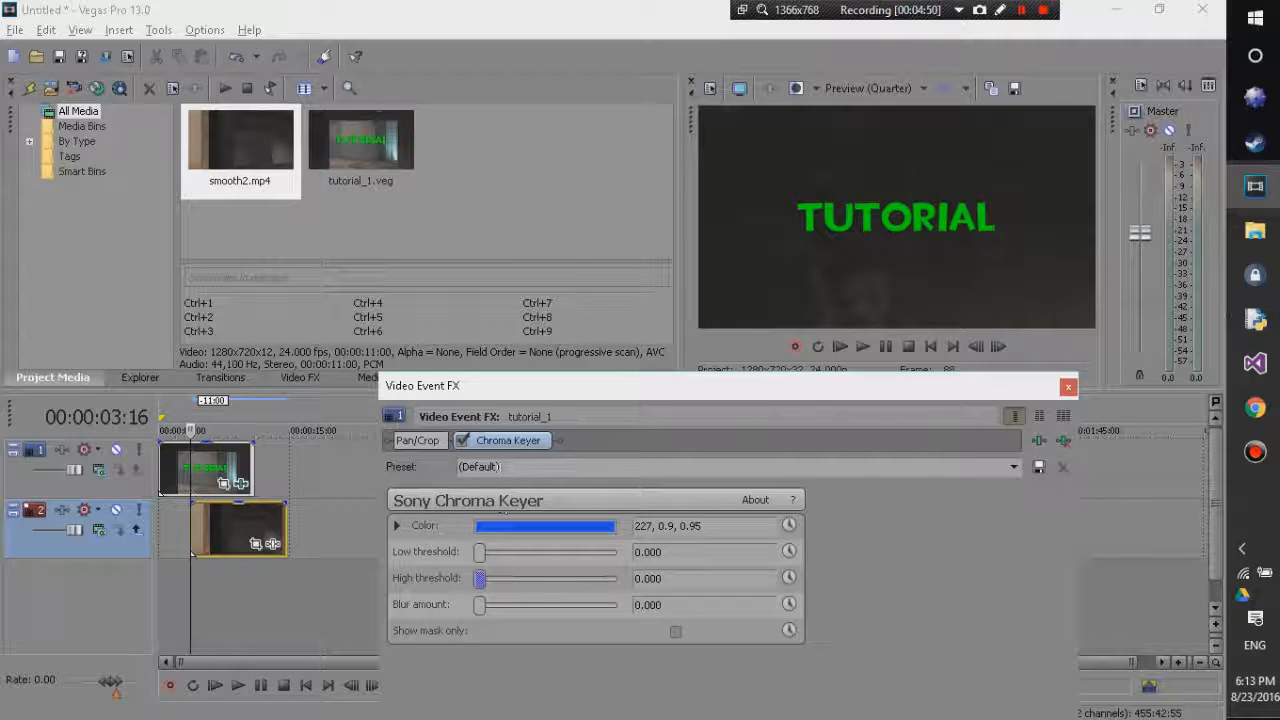
left_click(523, 530)
left_click(524, 514)
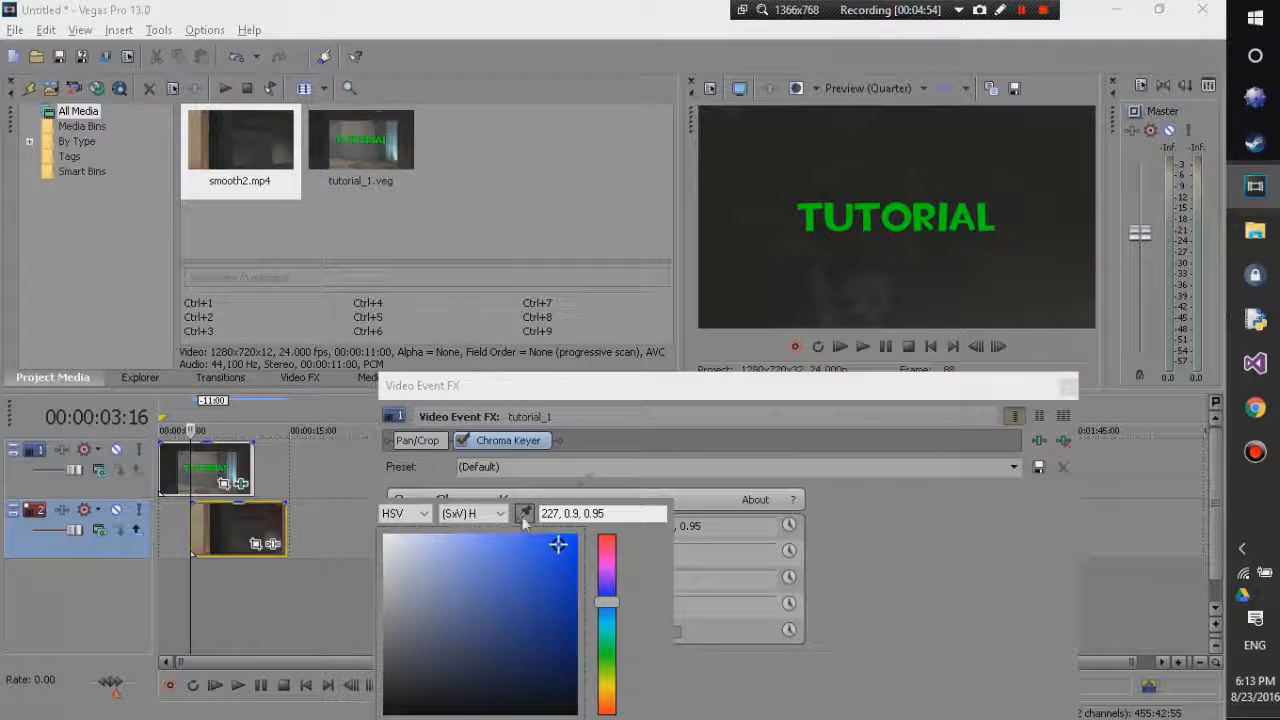
left_click(917, 217)
left_click(913, 593)
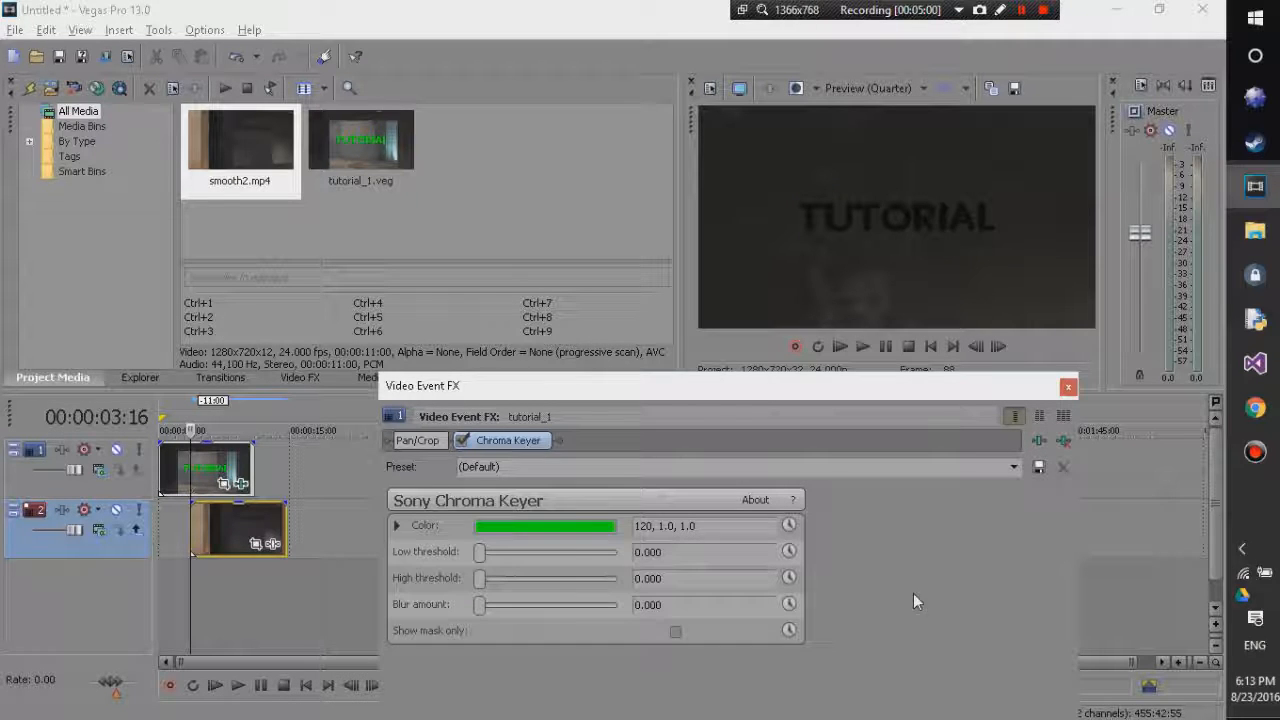
Set the Chroma Keyer's high threshold to 1.000, close the effect settings and play back the keyed transition from the smooth2 event's start
left_click_drag(479, 580, 805, 585)
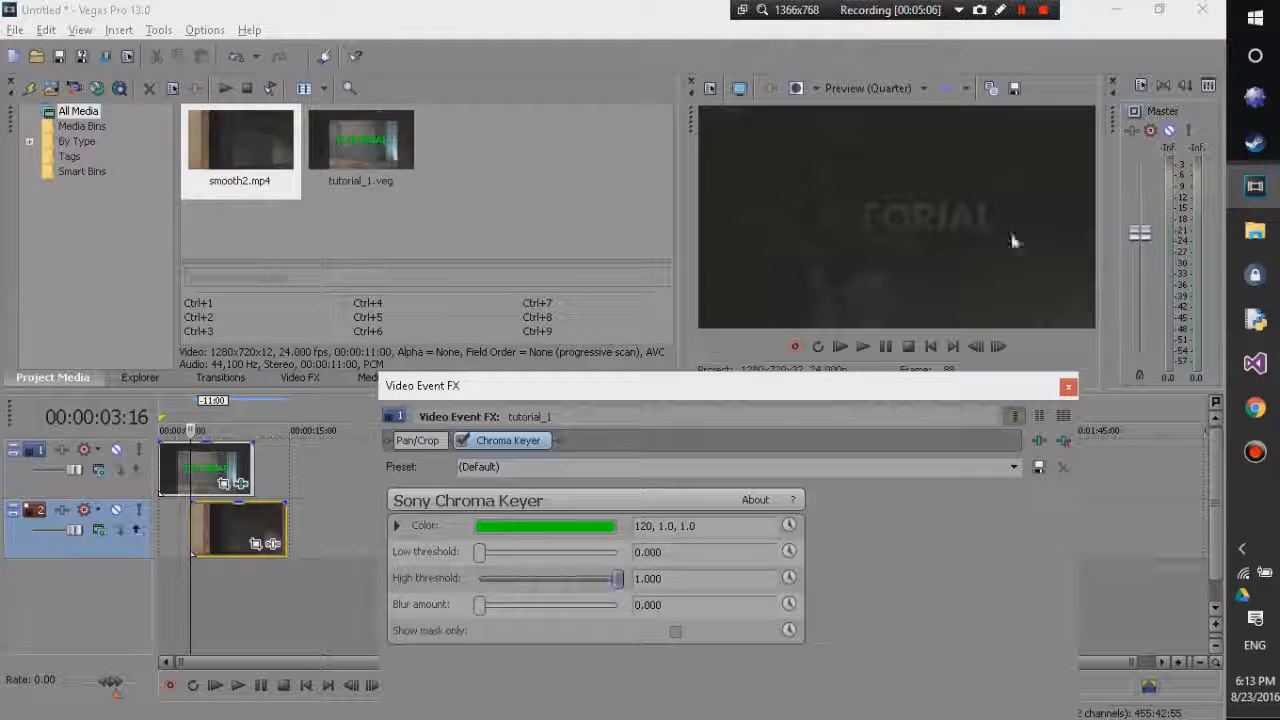
left_click(1068, 387)
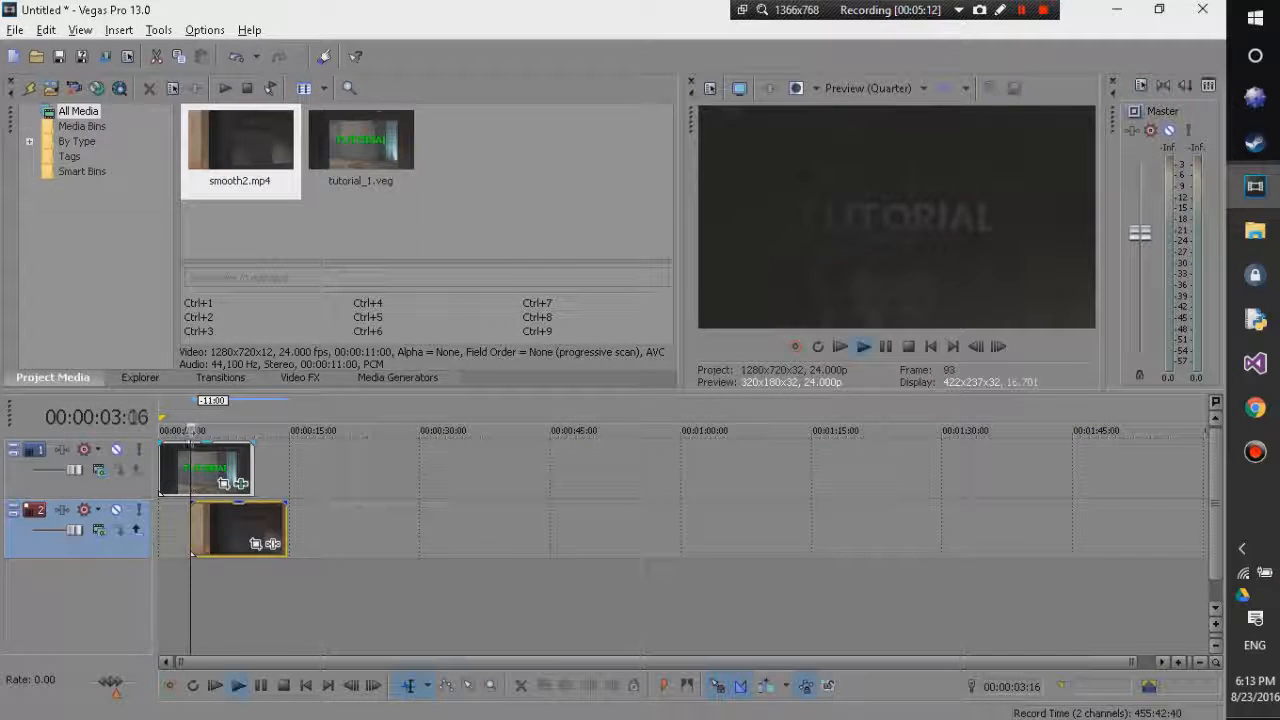
key("space")
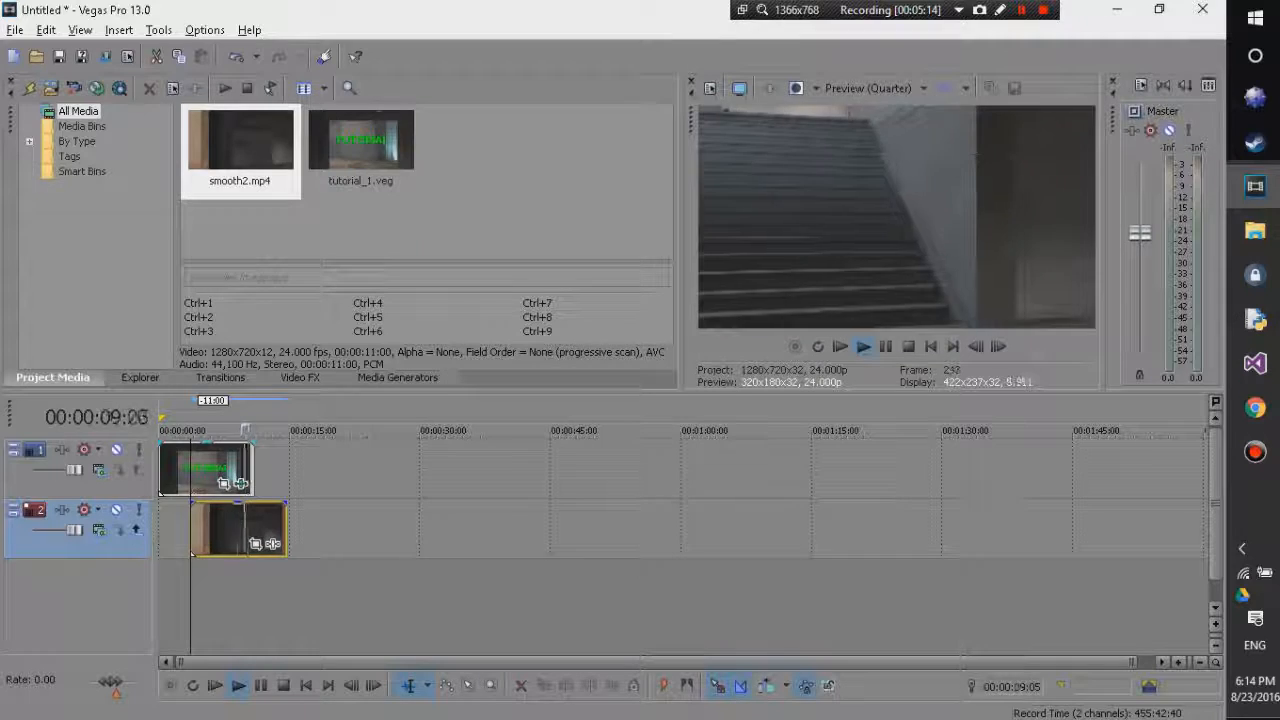
key("j")
key("space")
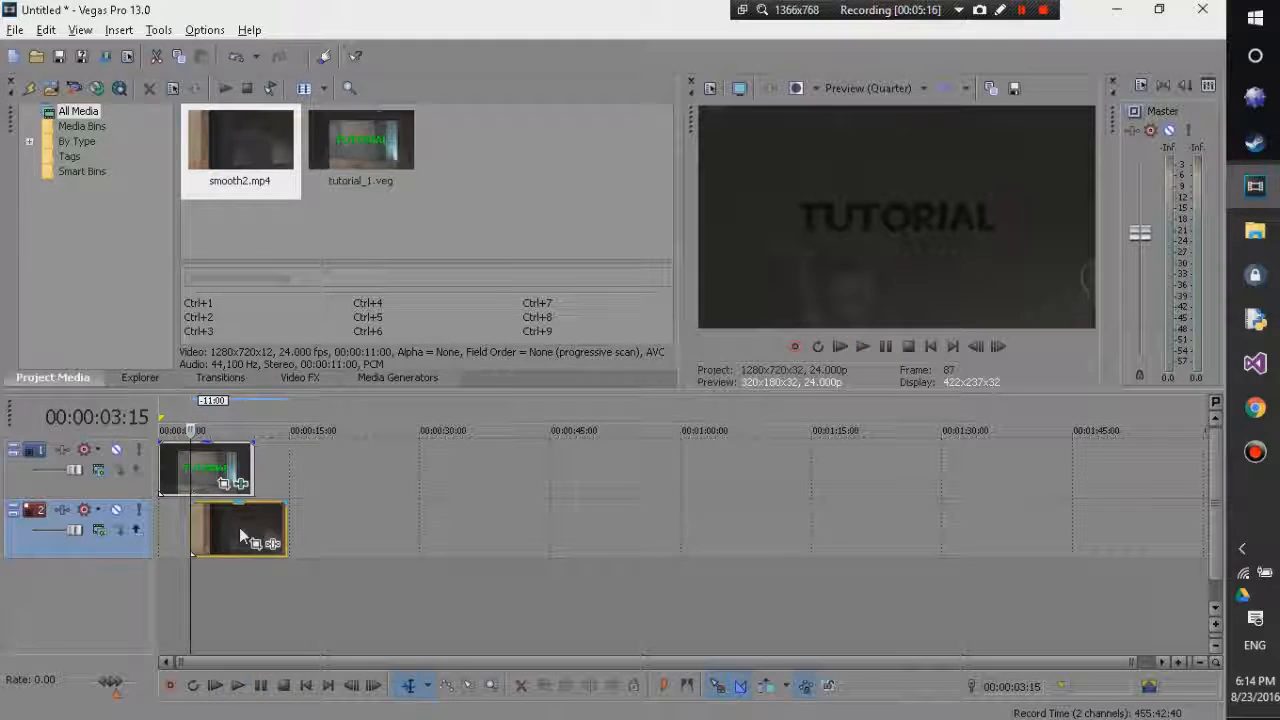
Reverse the smooth2 event on the lower track and play the sequence to check the result
right_click(239, 527)
left_click(270, 452)
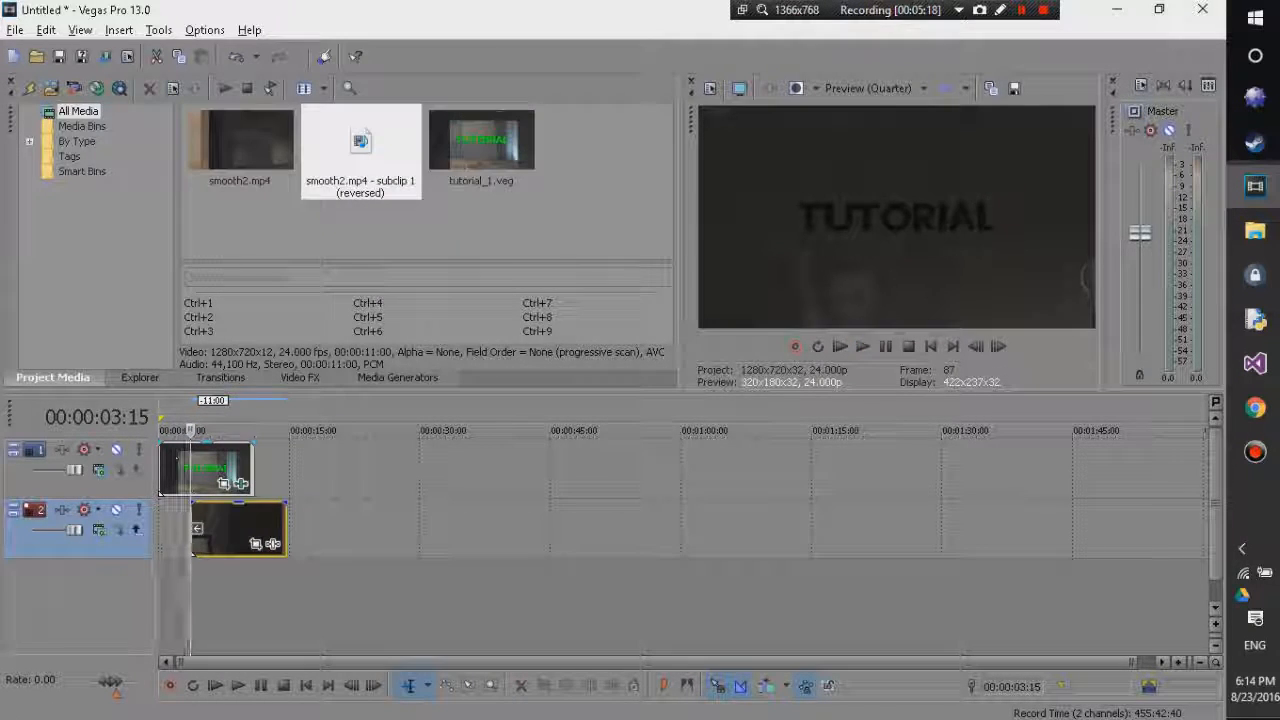
key("space")
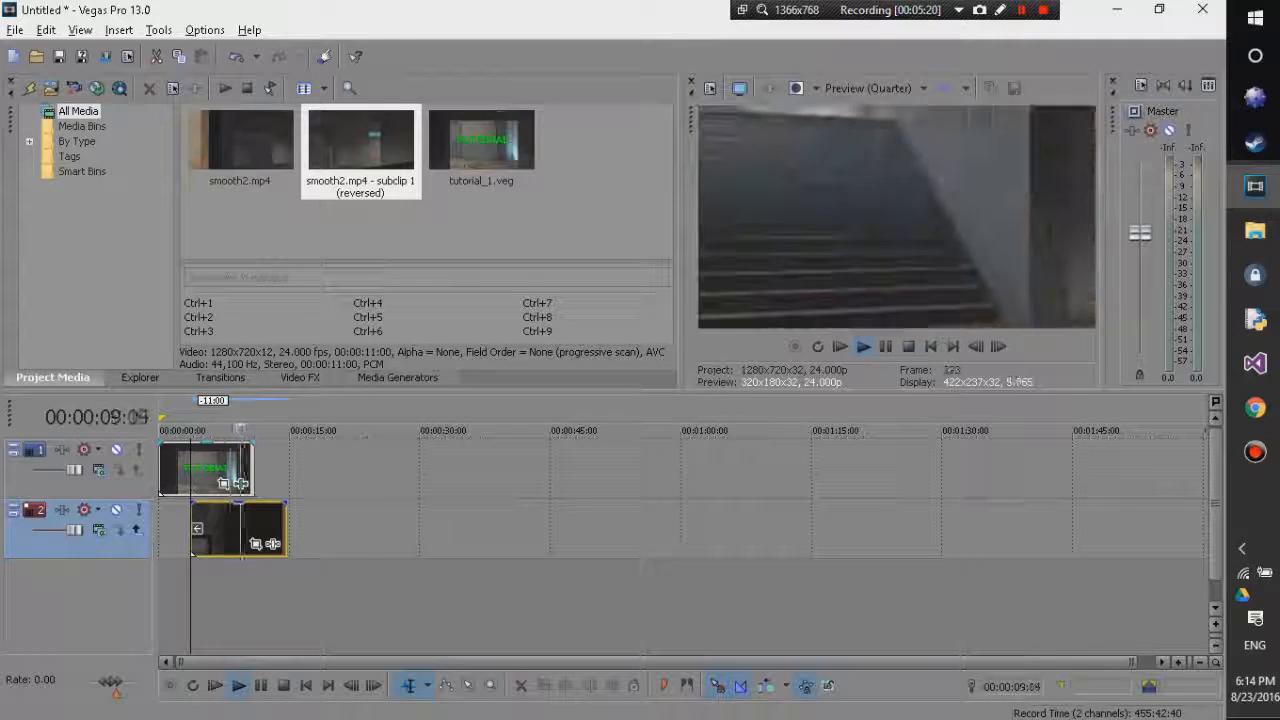
left_click(168, 416)
key("shift+space")
key("space")
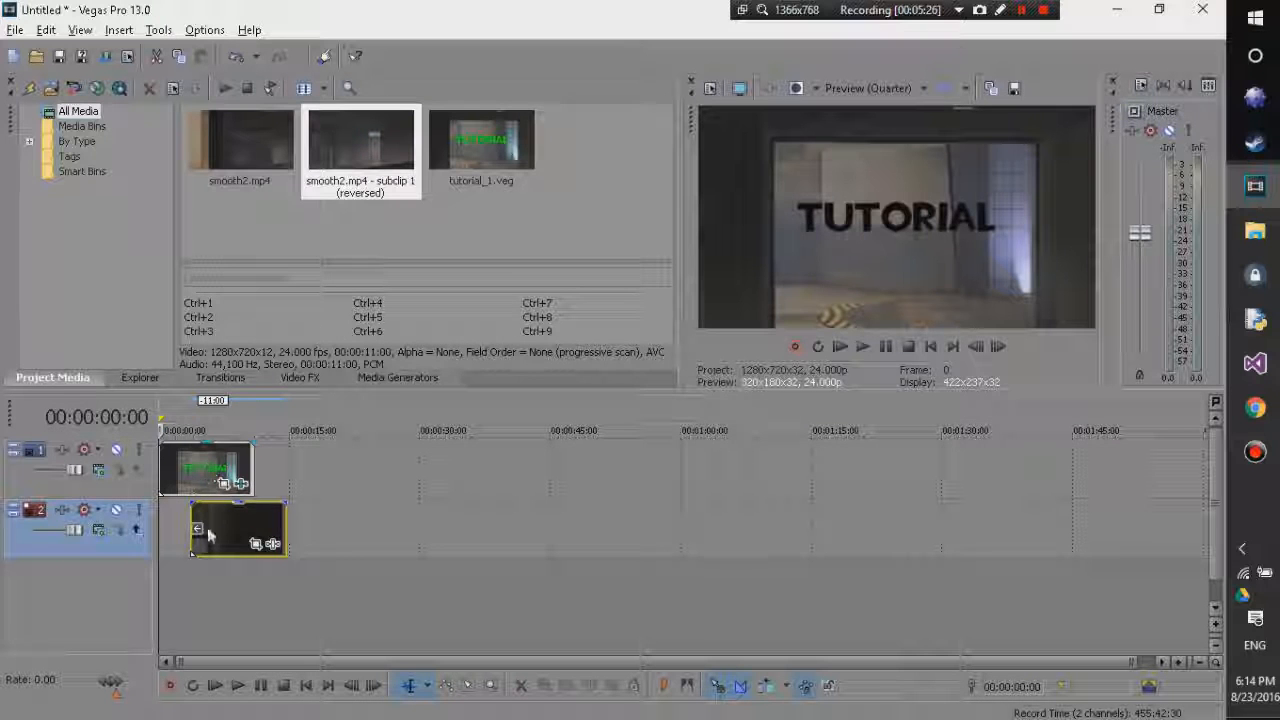
Place the playhead at the start of the reversed smooth2 event, 00:00:03:16, and insert a new video track above the others
left_click(196, 424)
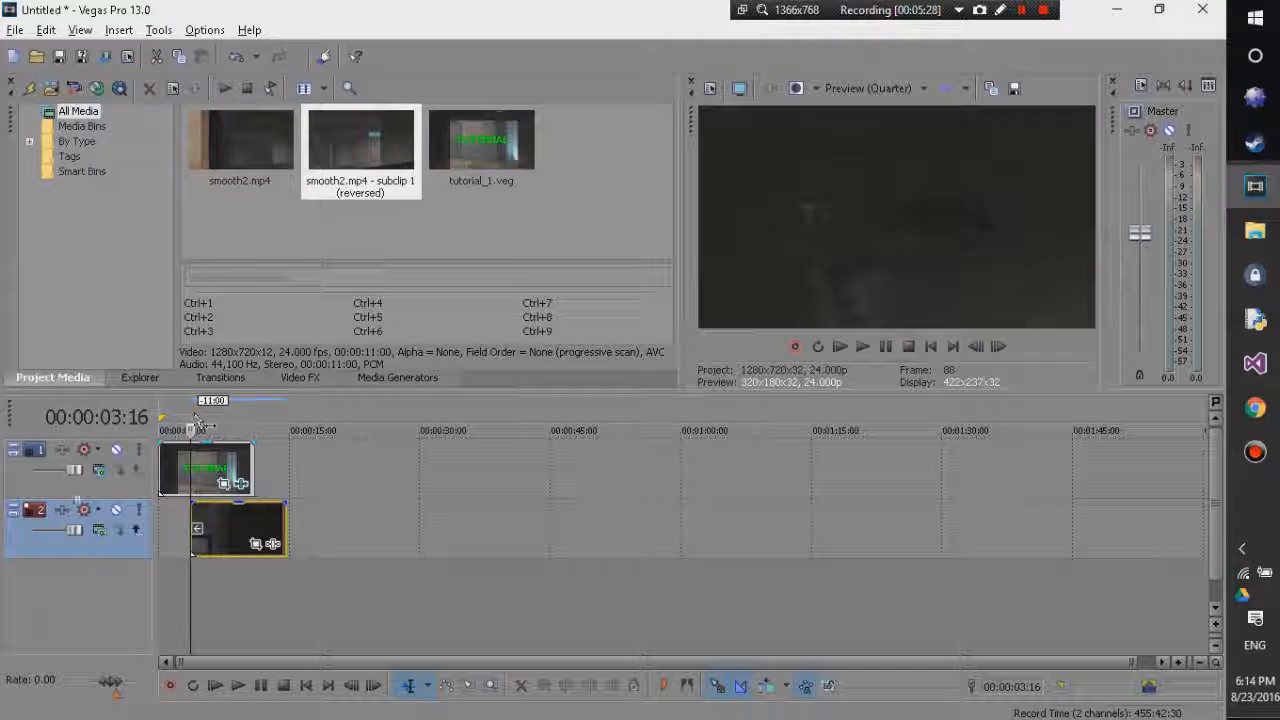
right_click(50, 594)
left_click(123, 640)
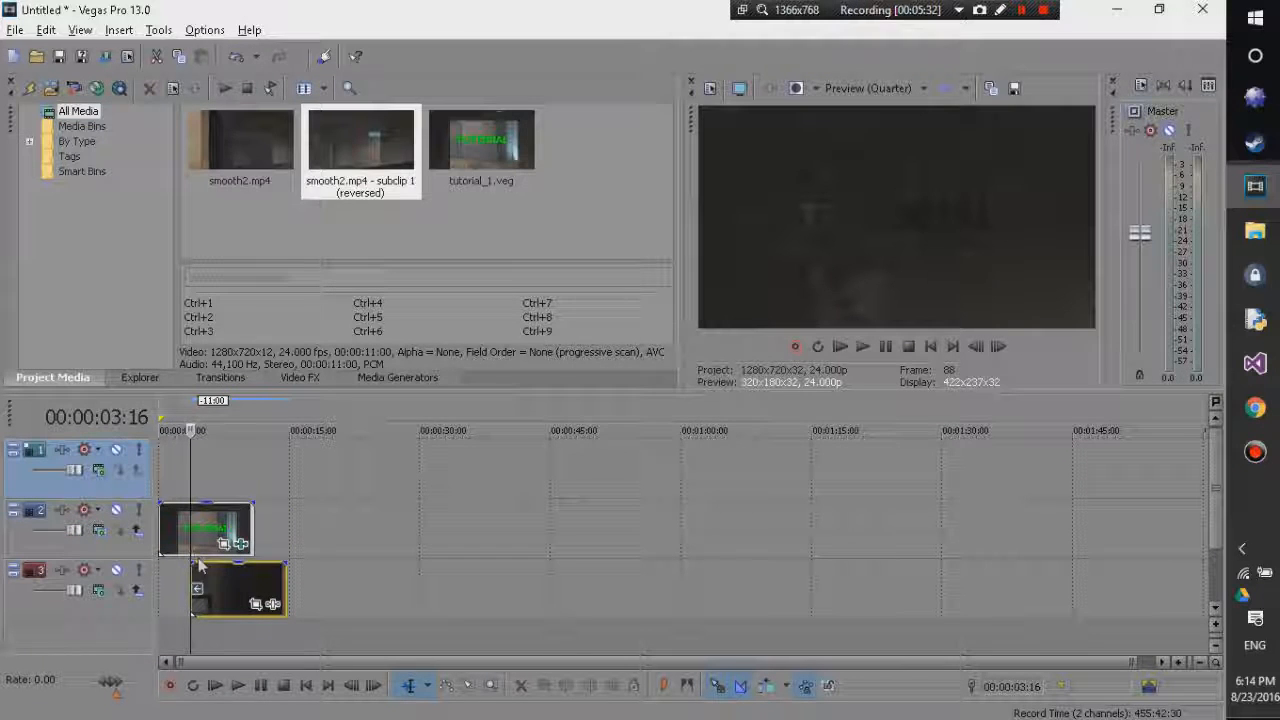
Insert a text media event on the new top track and replace its sample text with TUTORIAL
left_click(115, 30)
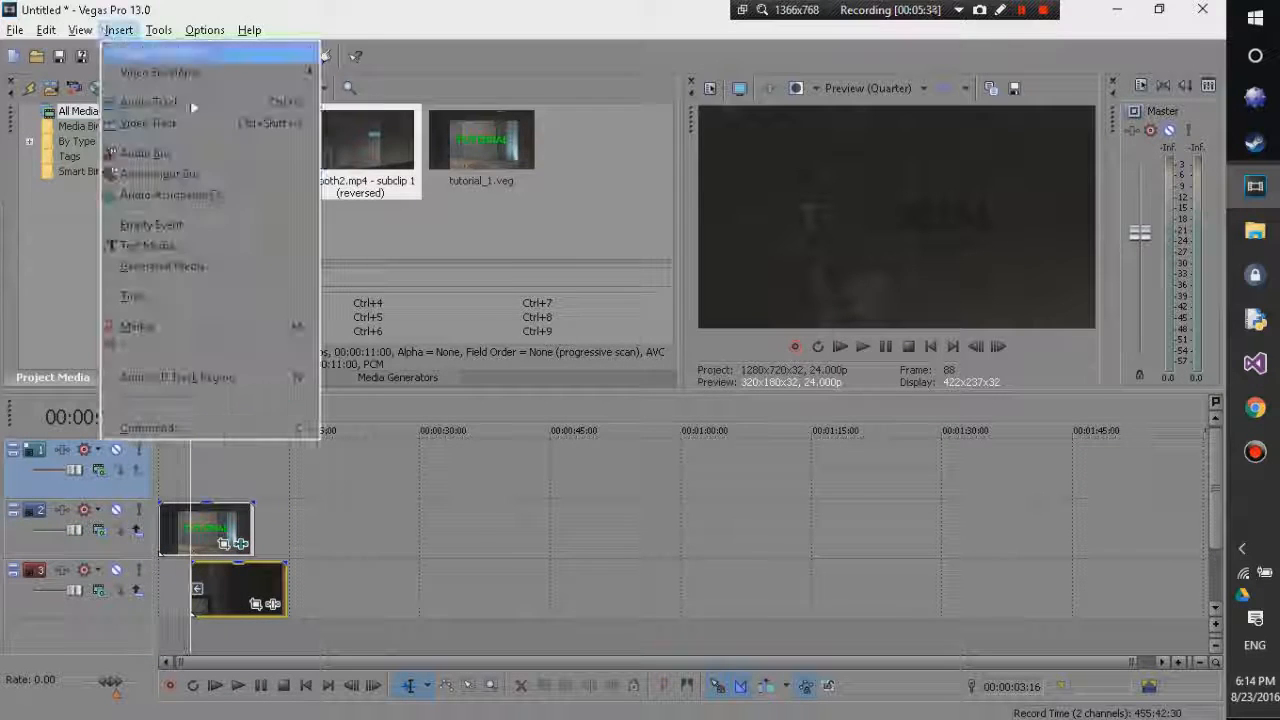
left_click(220, 246)
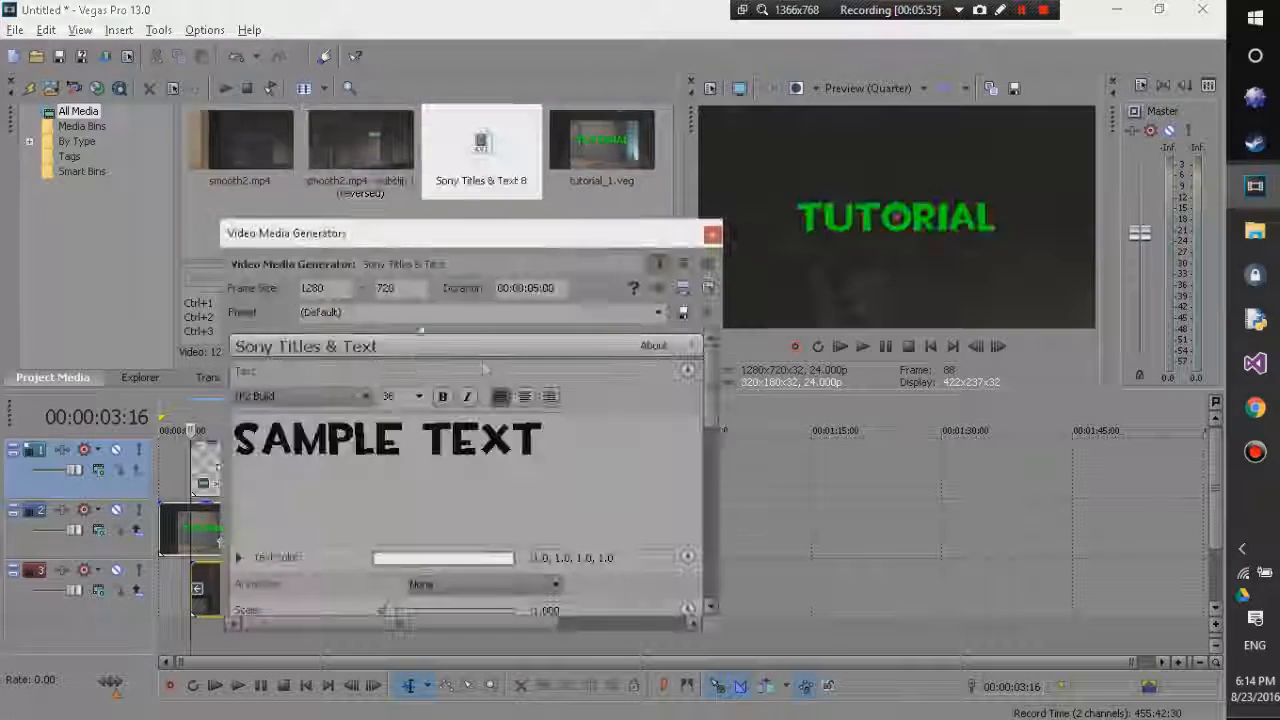
triple_click(601, 437)
type("TUTORI")
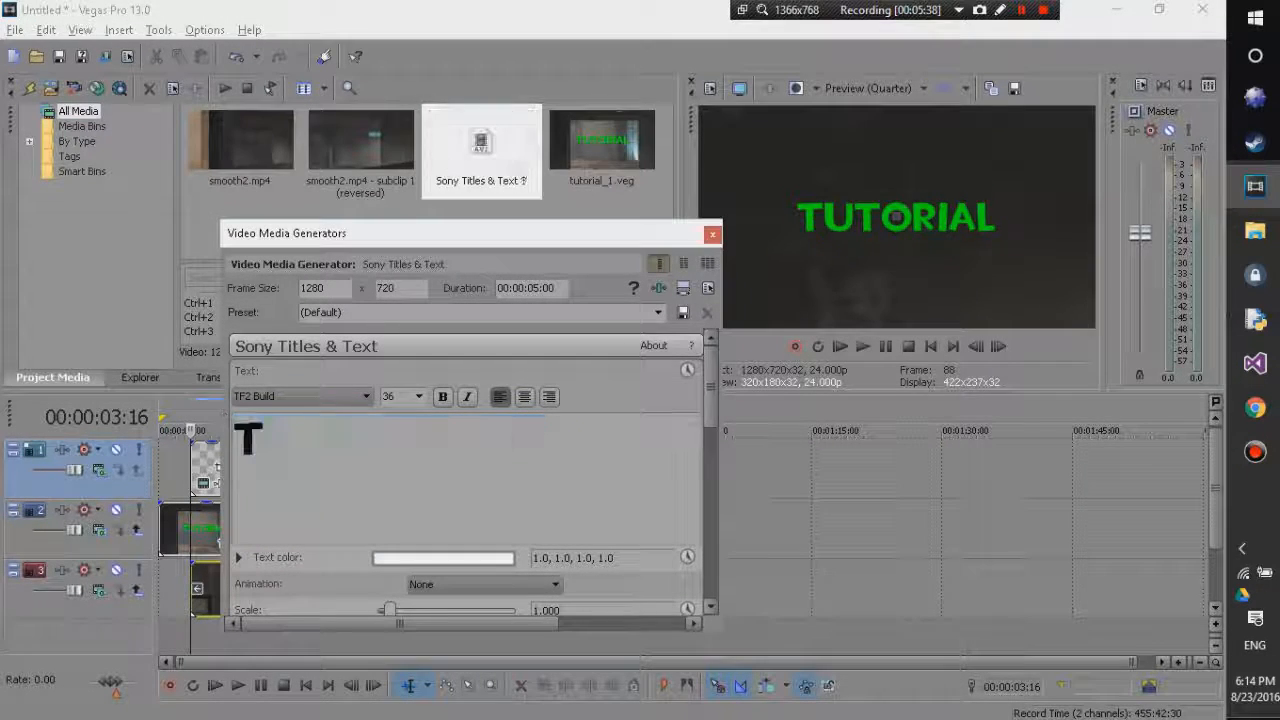
type("AL")
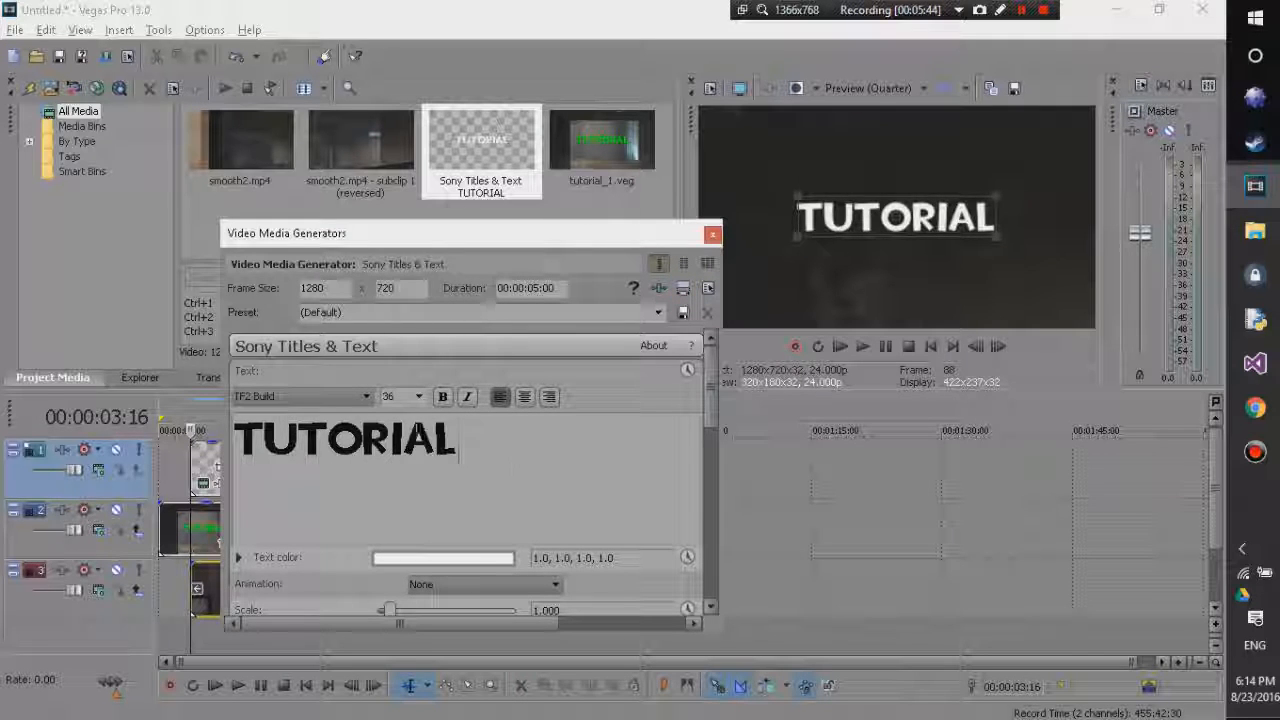
left_click(713, 236)
Move the white TUTORIAL title event to the timeline start and extend it to the end of the tutorial_1 event
left_click_drag(190, 460, 161, 460)
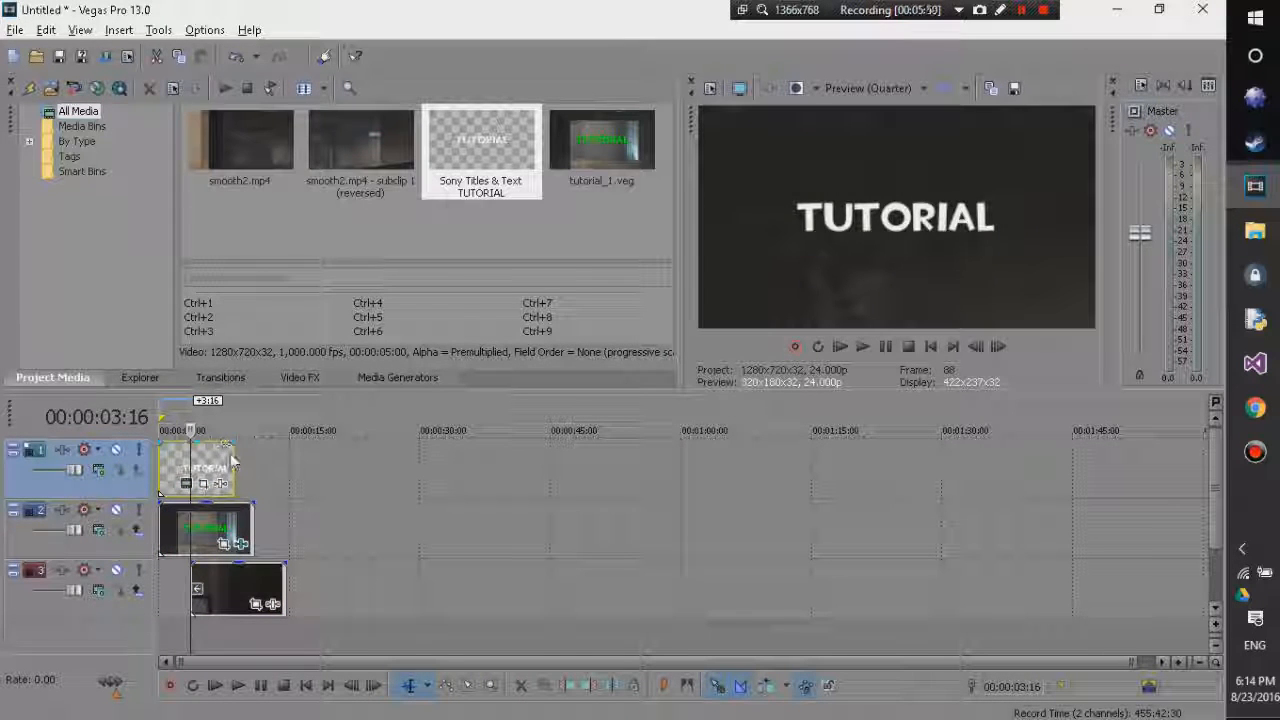
left_click_drag(229, 462, 250, 464)
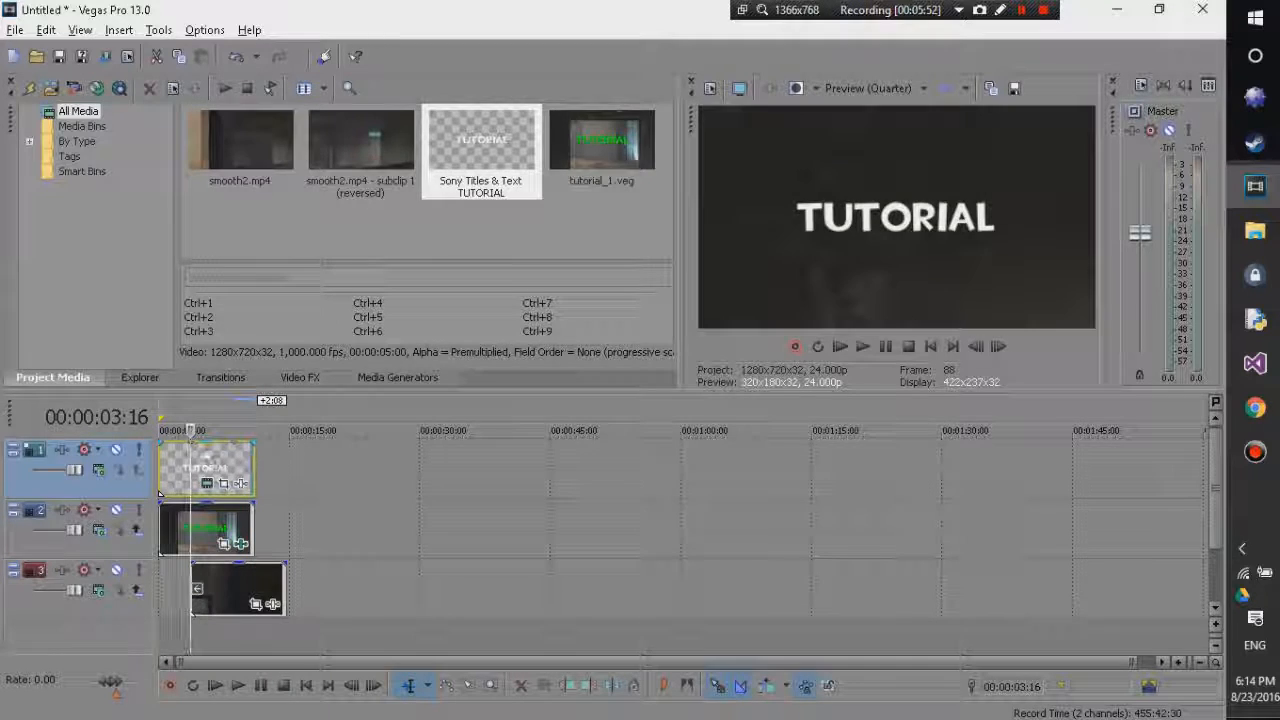
scroll(322, 476, "up", 5)
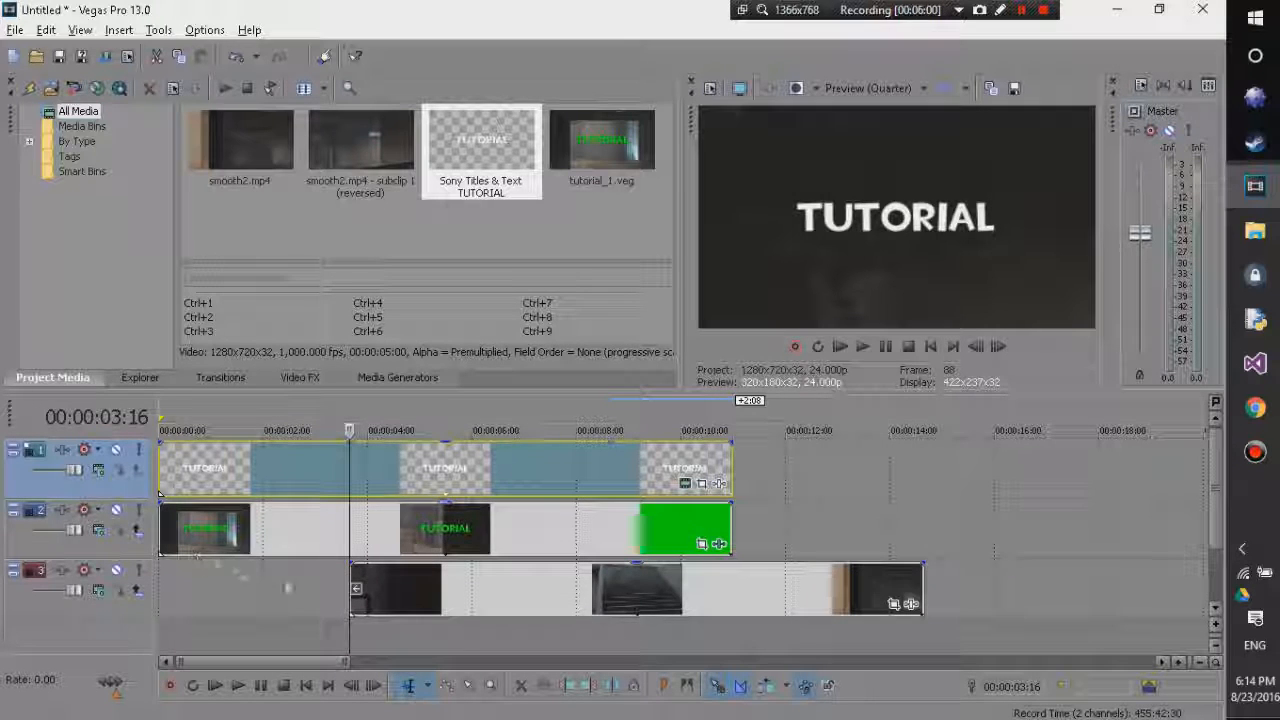
left_click_drag(340, 590, 150, 590)
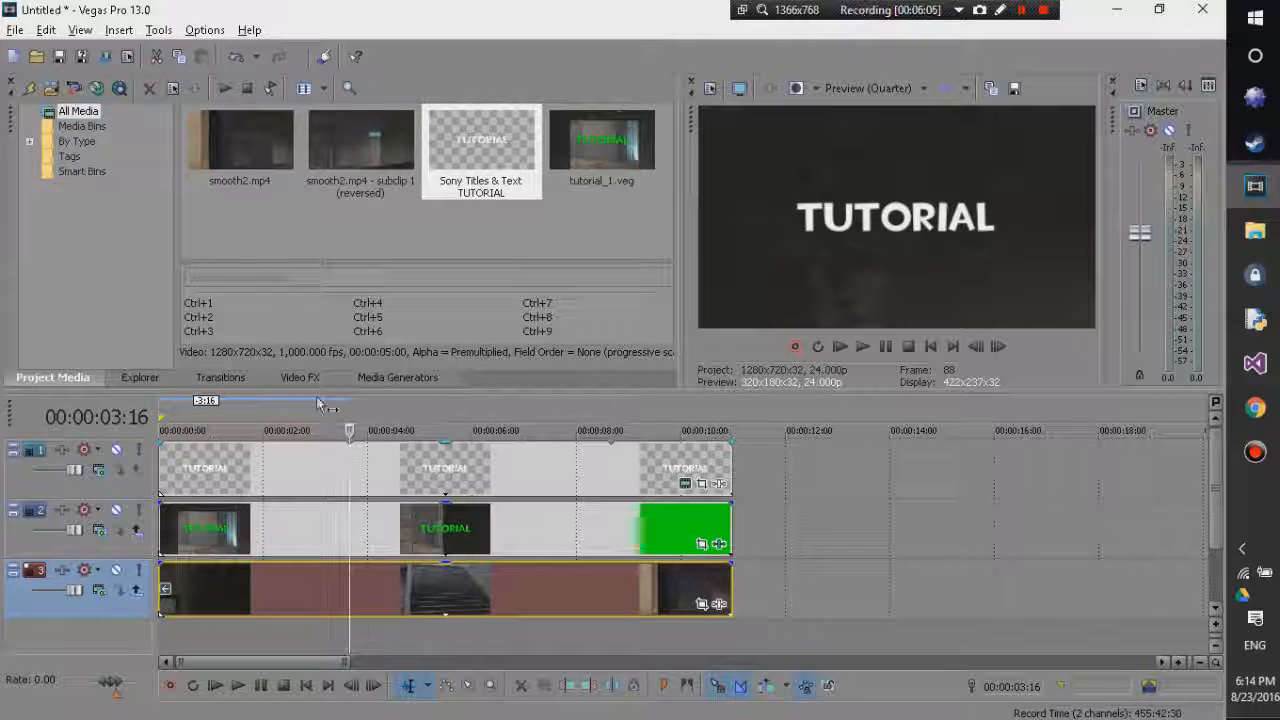
left_click_drag(214, 577, 416, 600)
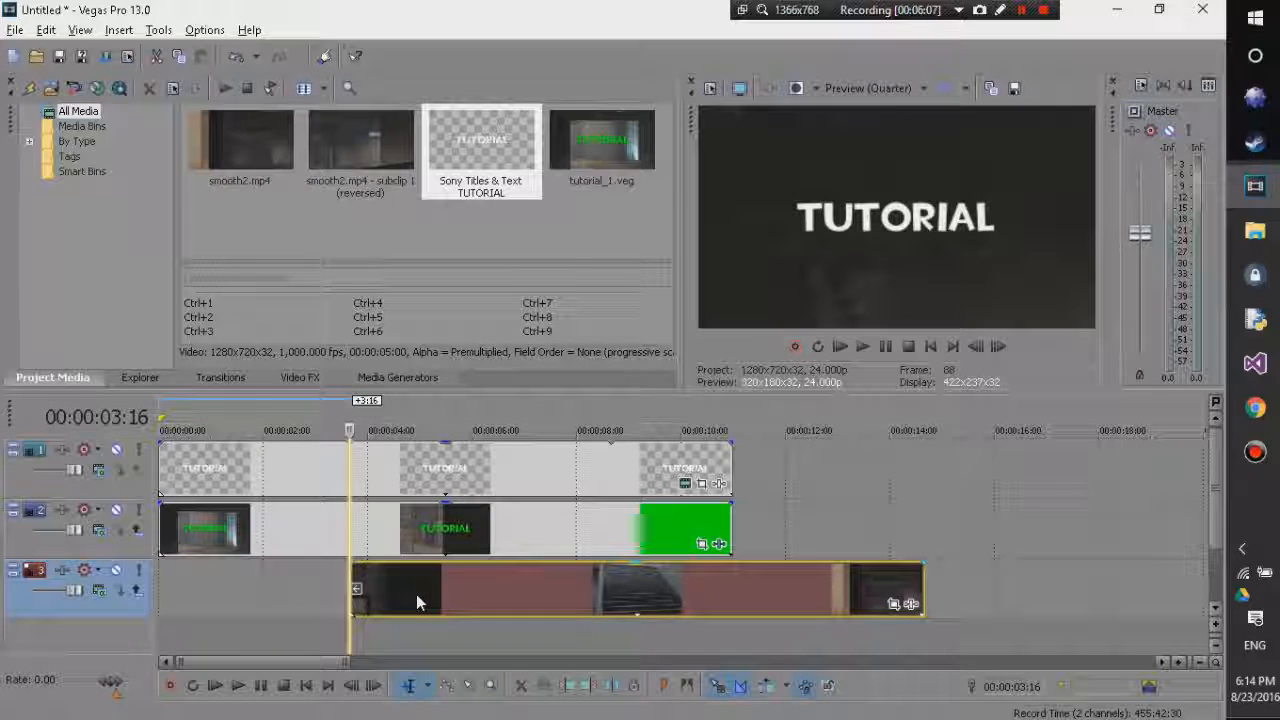
mouse_move(416, 594)
left_mouse_down()
mouse_move(435, 590)
mouse_move(414, 588)
left_mouse_up()
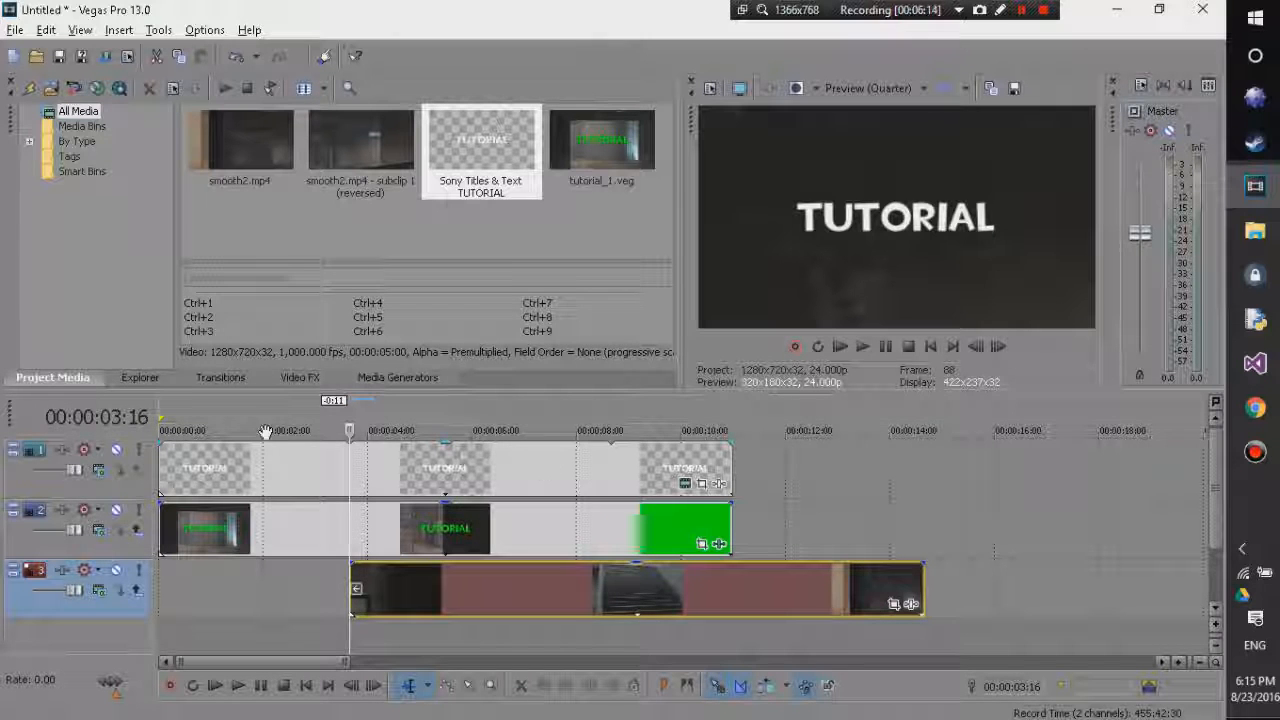
In the white title's Pan/Crop, keyframe position at about 00:00:03:16, then move the crop frame to Y center 778.4 at 00:00:05:22
left_click(701, 483)
left_click_drag(766, 390, 538, 125)
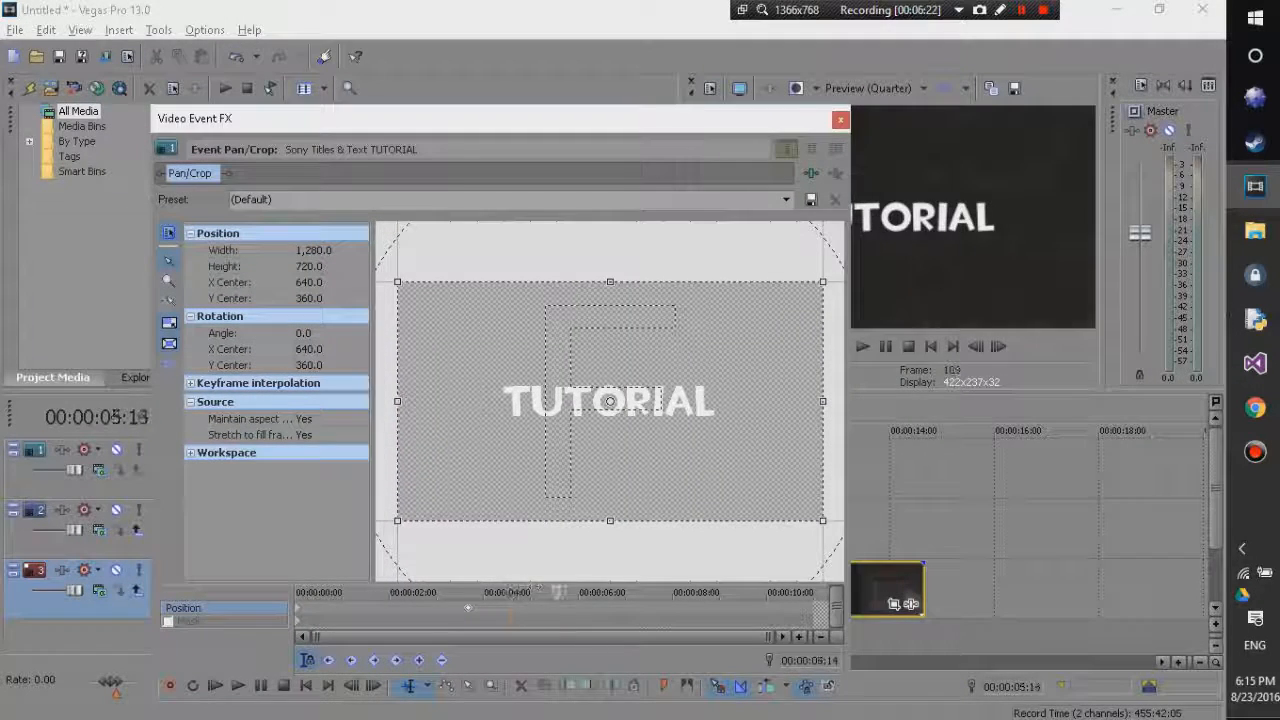
mouse_move(550, 590)
left_mouse_down()
mouse_move(533, 590)
mouse_move(574, 590)
left_mouse_up()
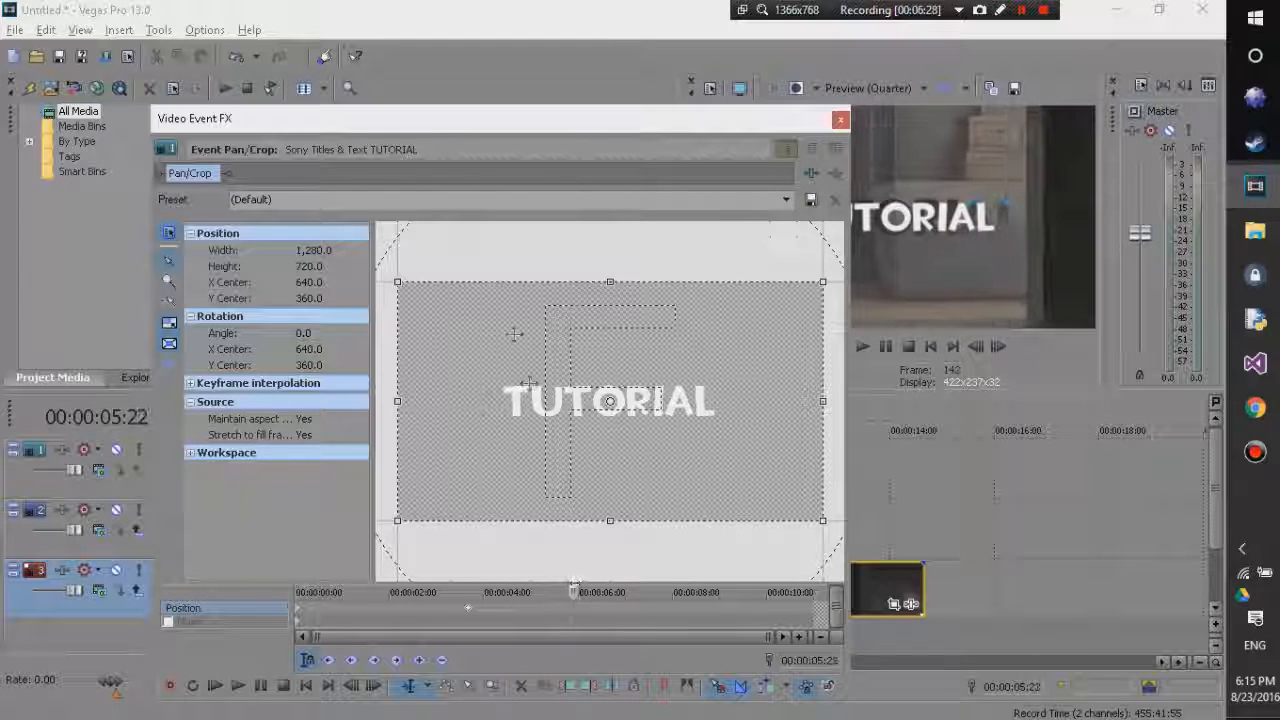
left_click_drag(611, 362, 612, 386)
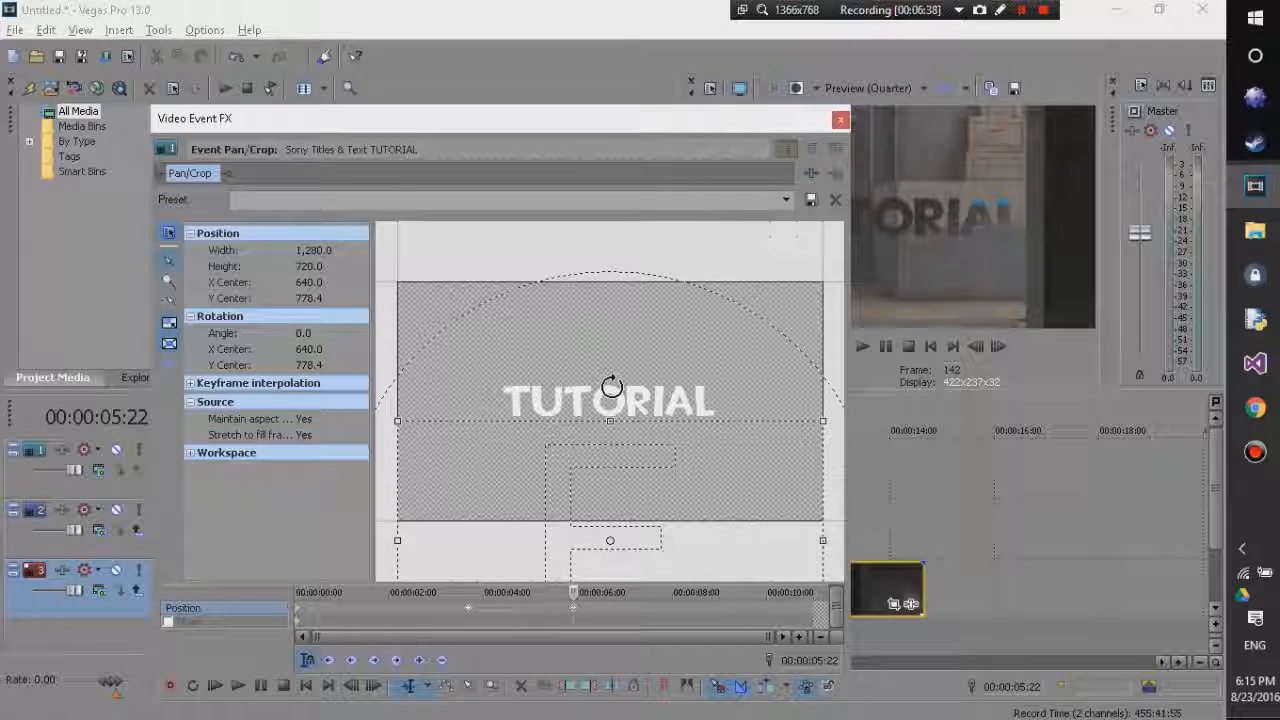
left_click(838, 121)
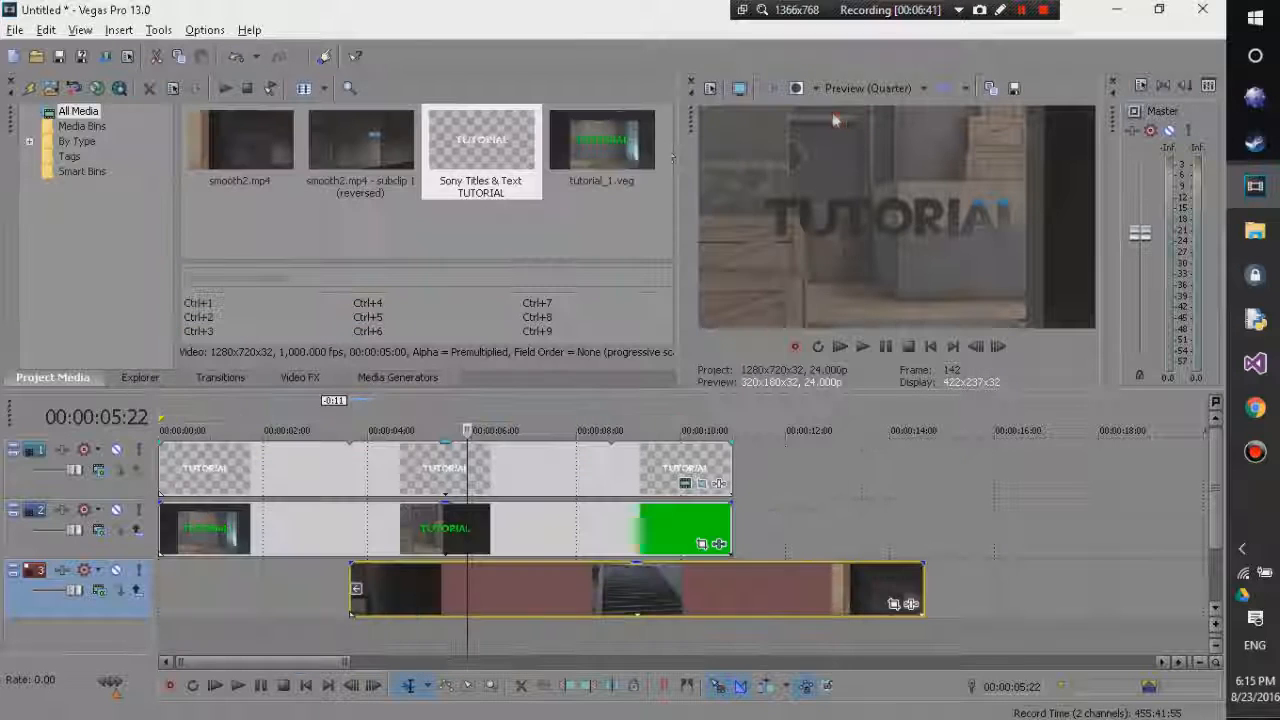
Play the whole sequence from the timeline start, and also its ending, to review the title transition
left_click(164, 410)
key("space")
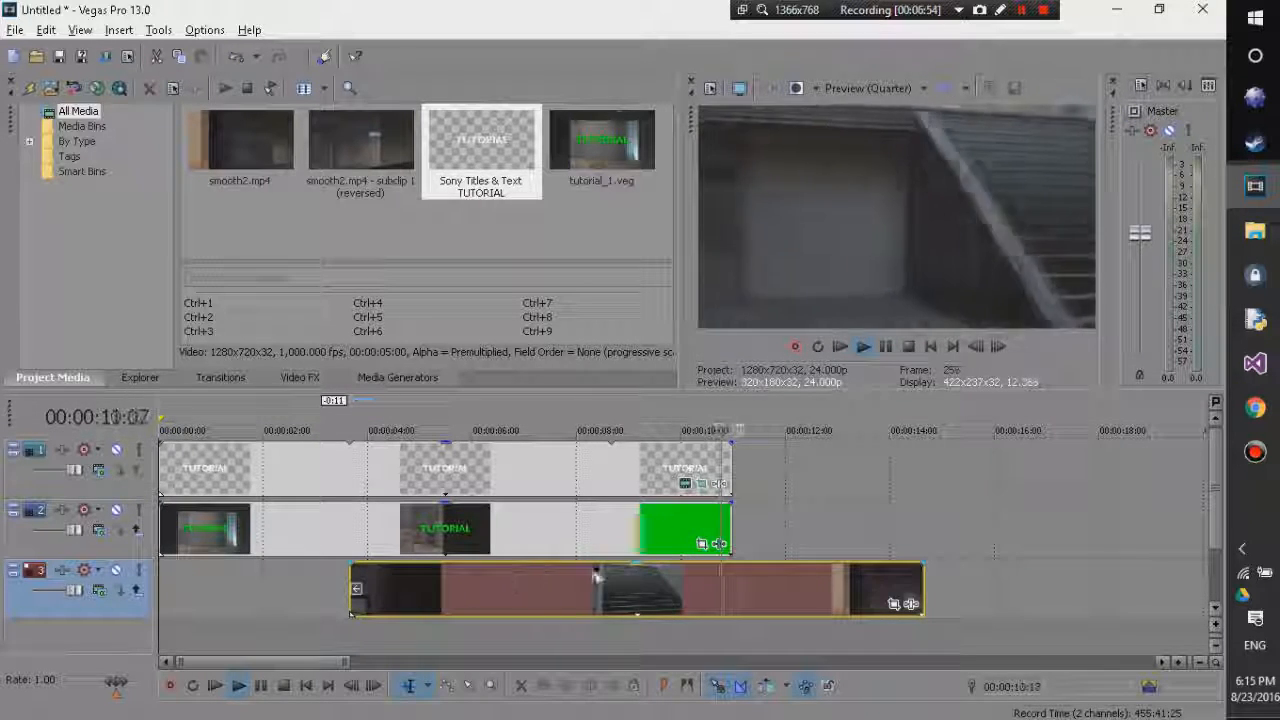
key("space")
scroll(627, 564, "down", 6)
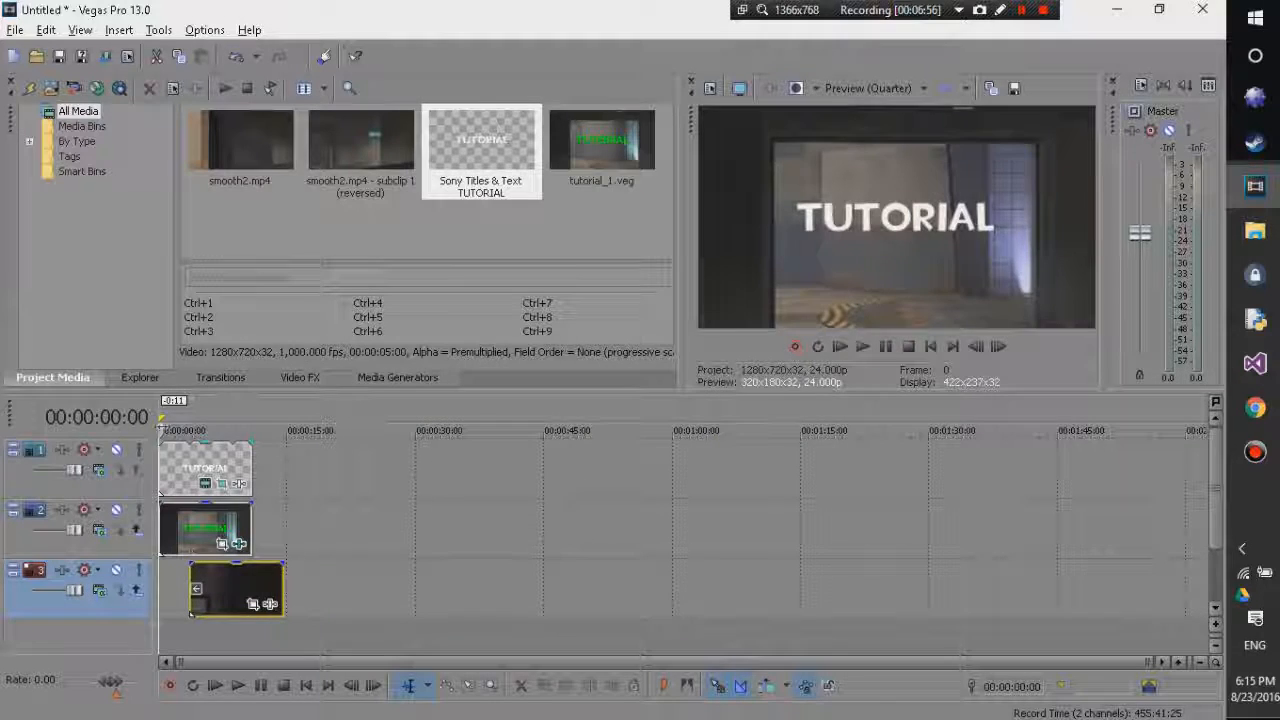
key("space")
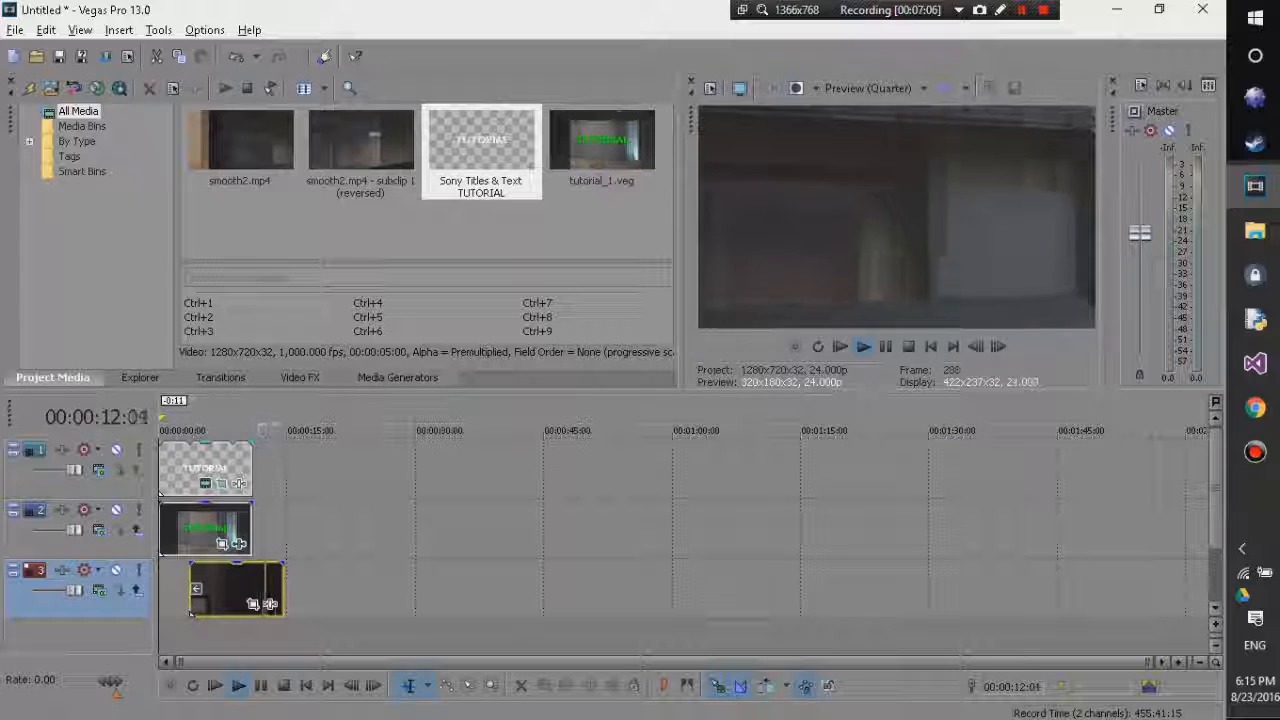
left_click(284, 431)
key("space")
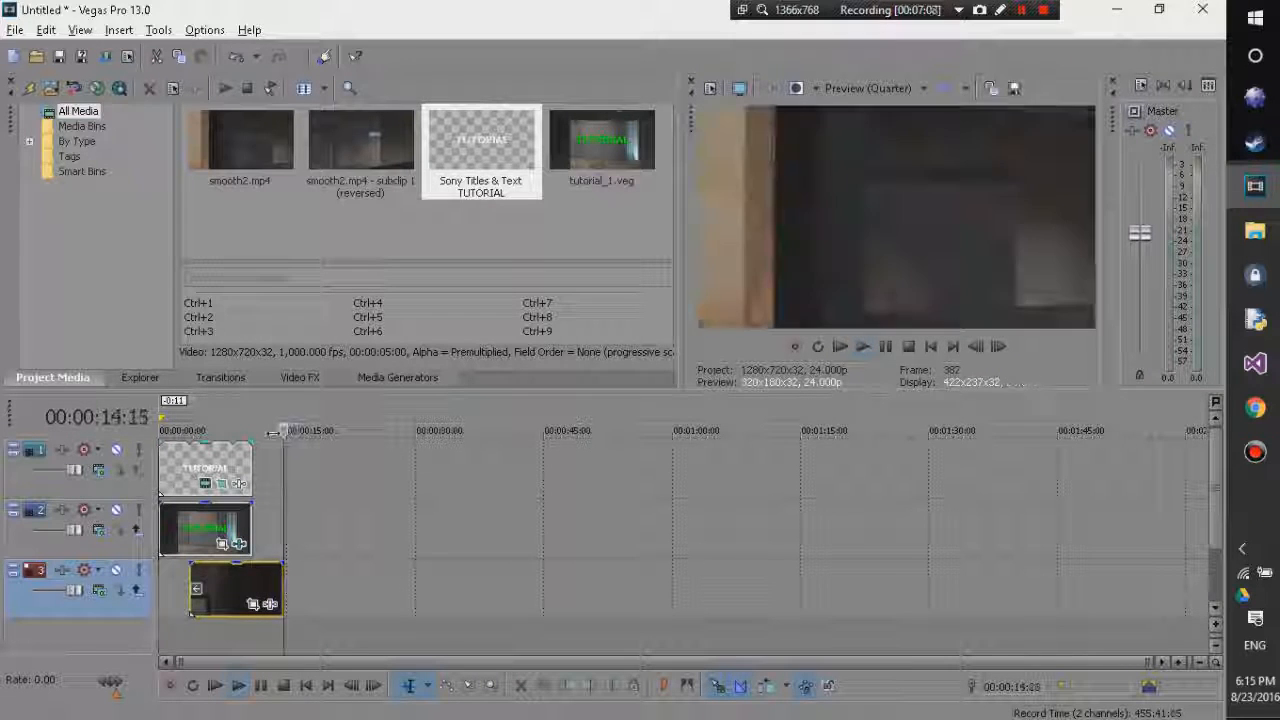